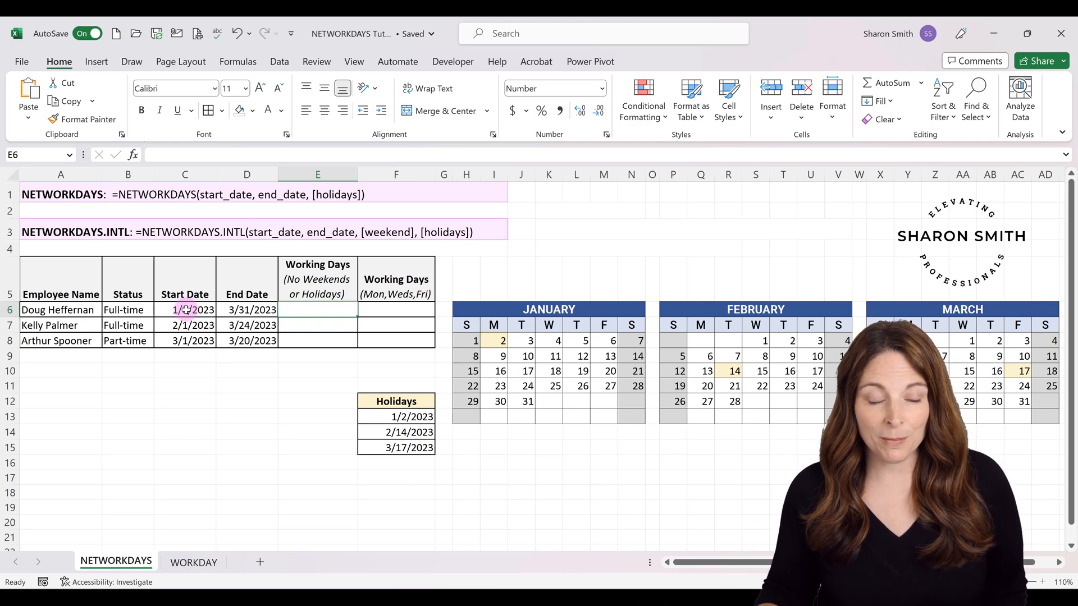
Format the start and end dates in C6:D8 with the Date category, type *3/14/2012.
drag(187, 310, 264, 336)
right_click(211, 330)
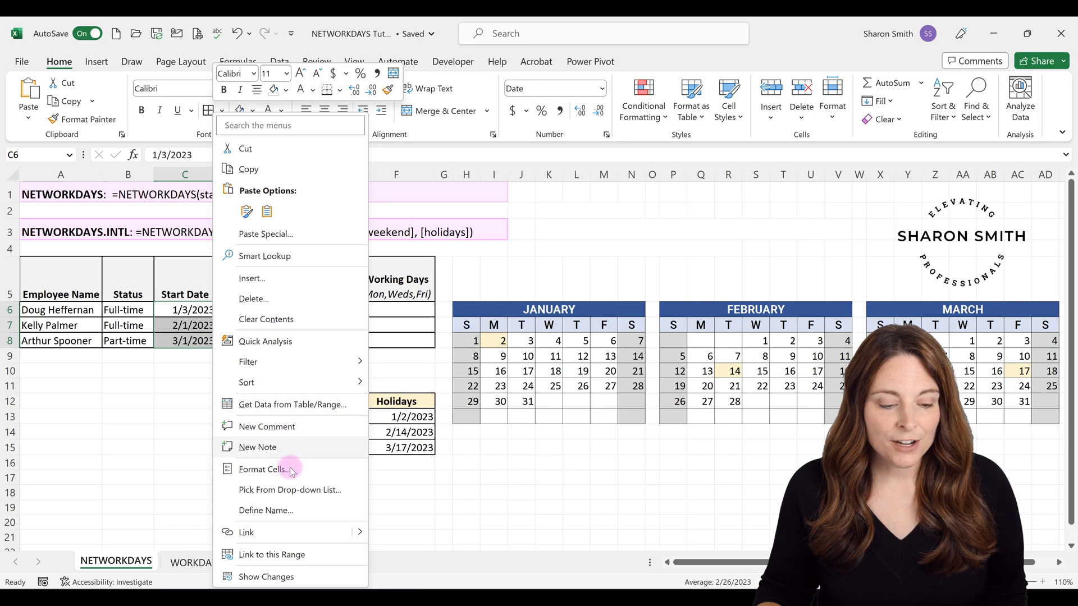
click(291, 470)
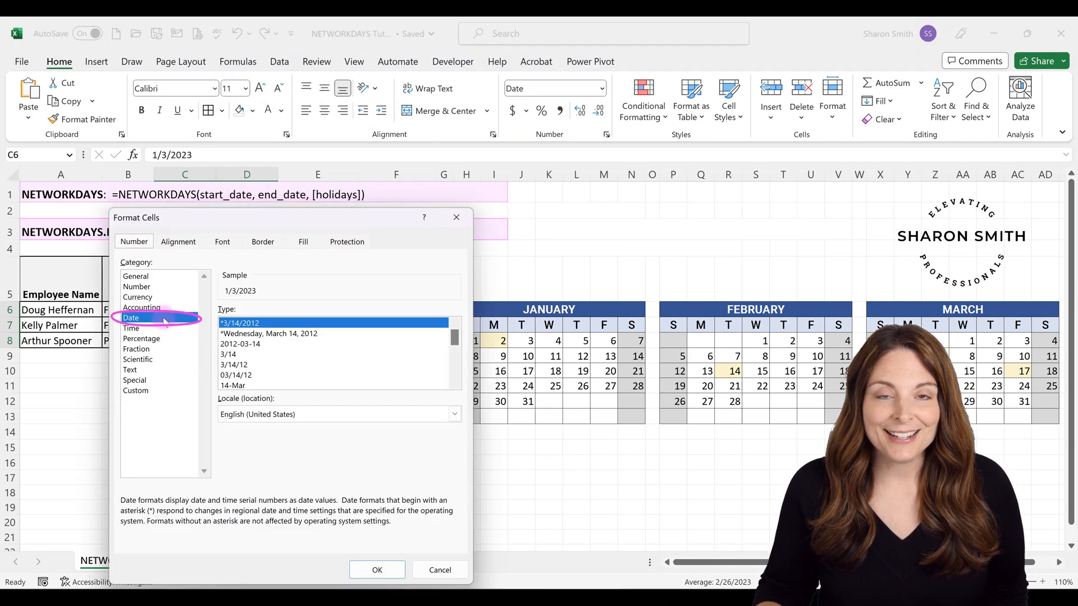
click(384, 571)
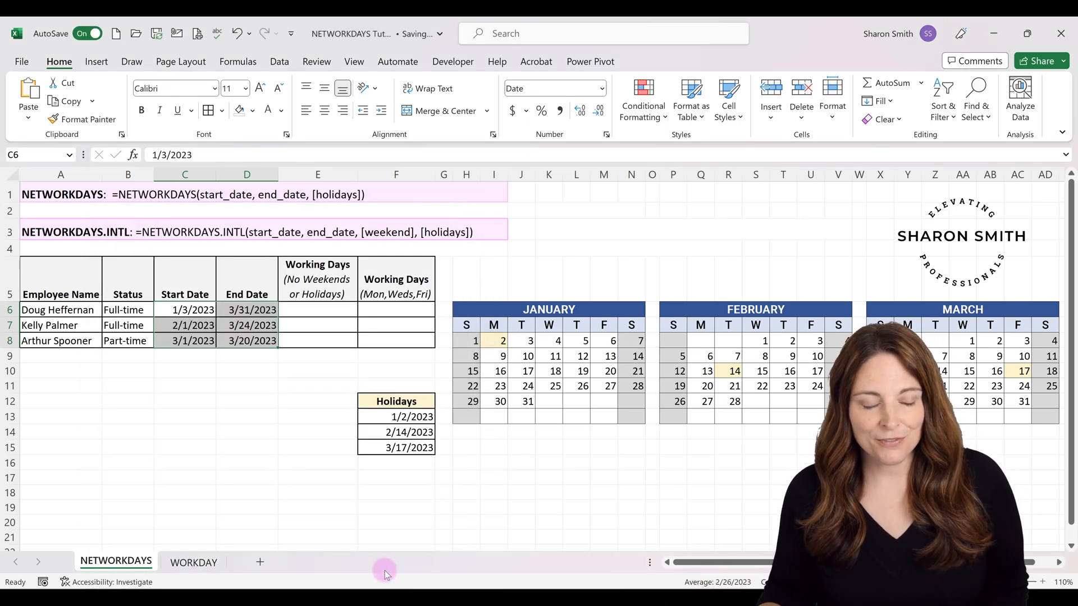
Begin a NETWORKDAYS formula in E6 with C6 as the start date and D6 as the end date.
click(325, 312)
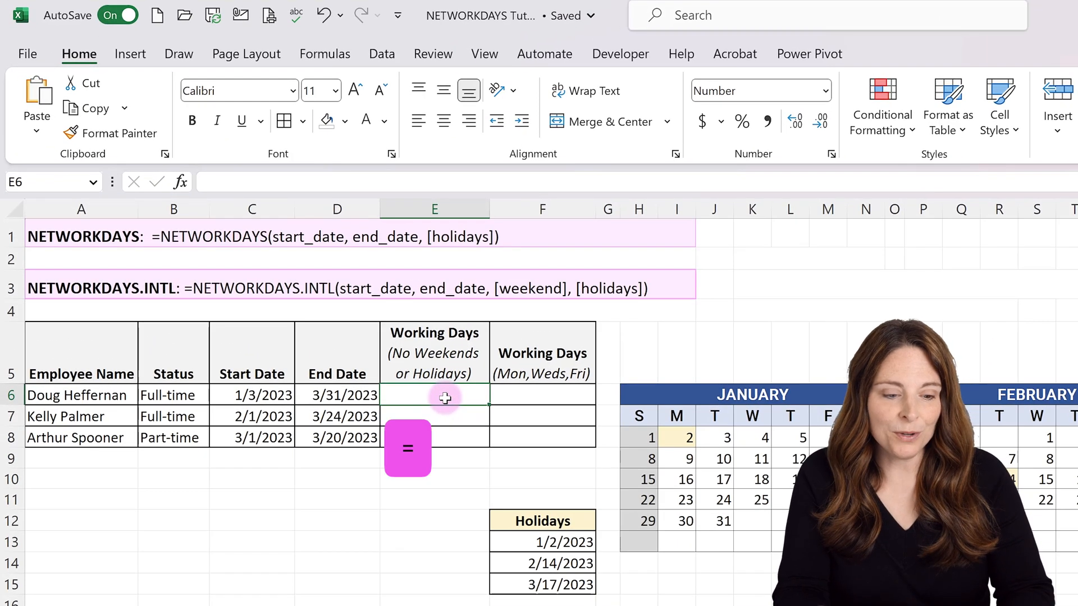
text(=)
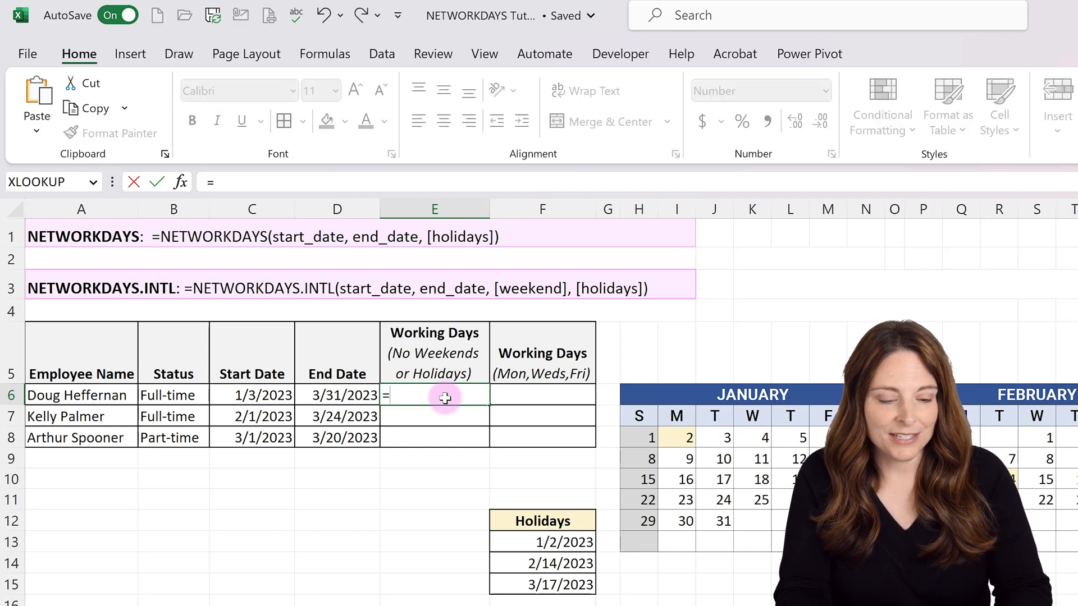
text(NET)
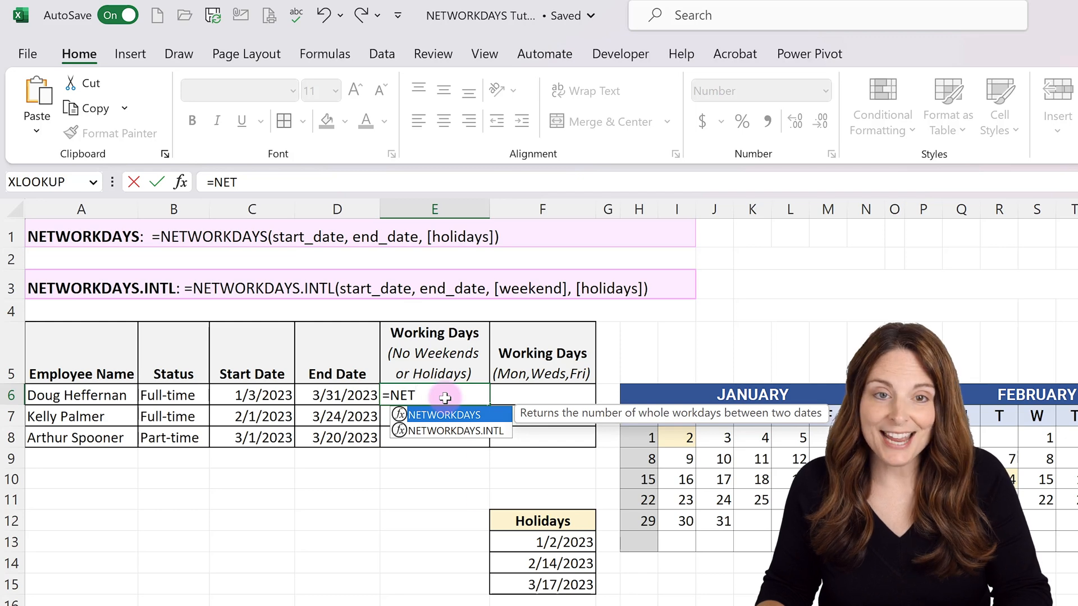
key(Tab)
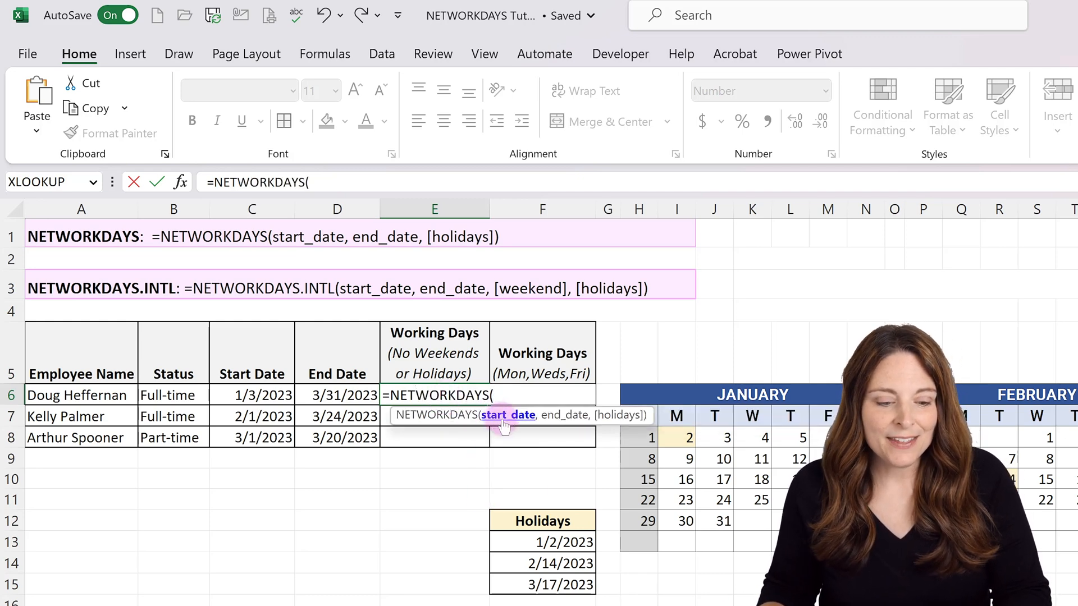
click(253, 395)
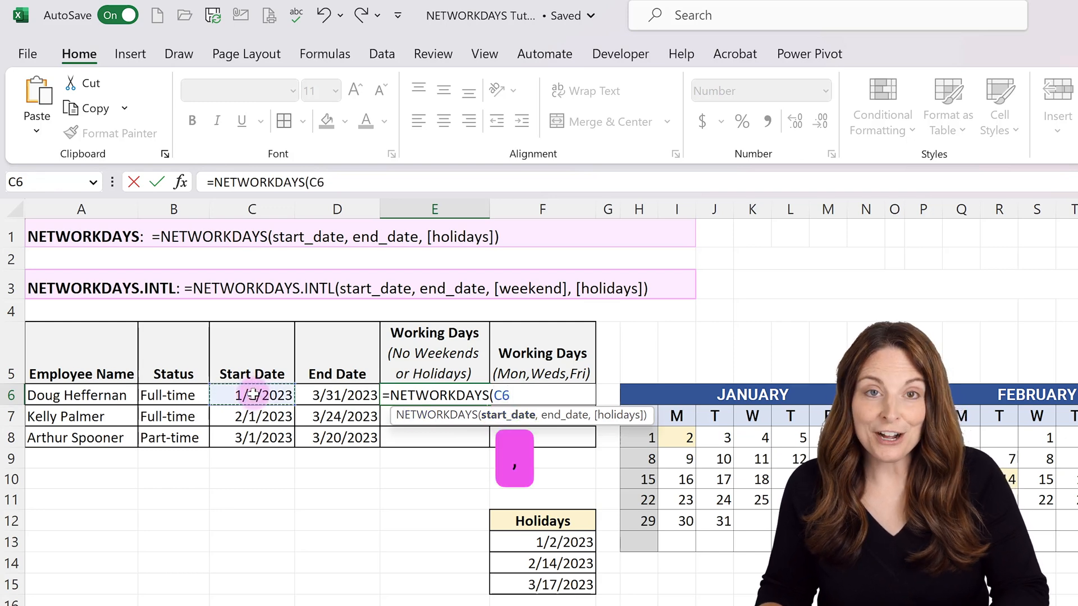
text(,)
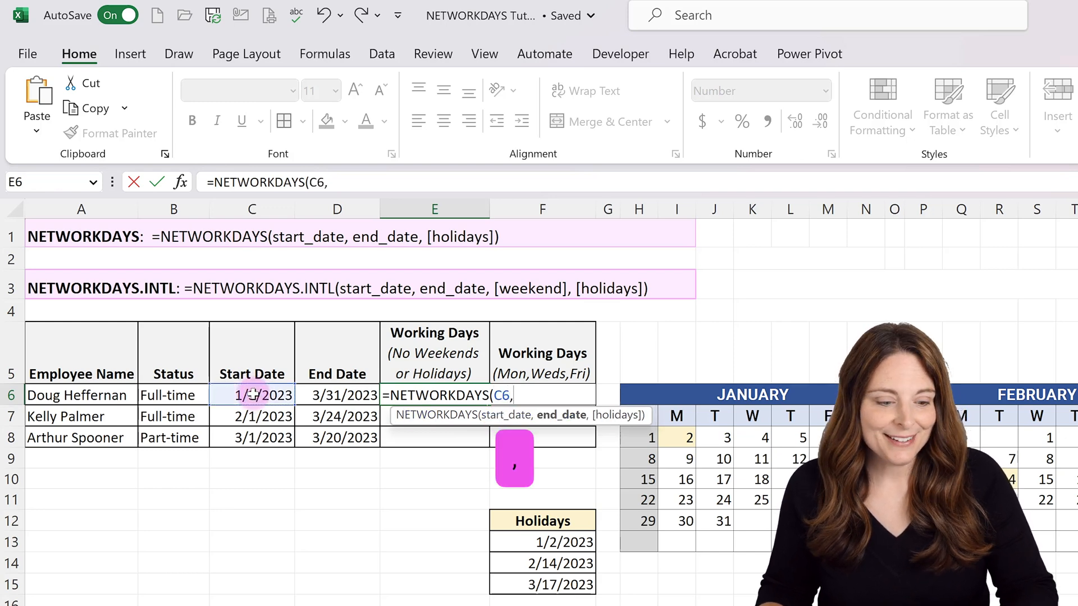
click(359, 395)
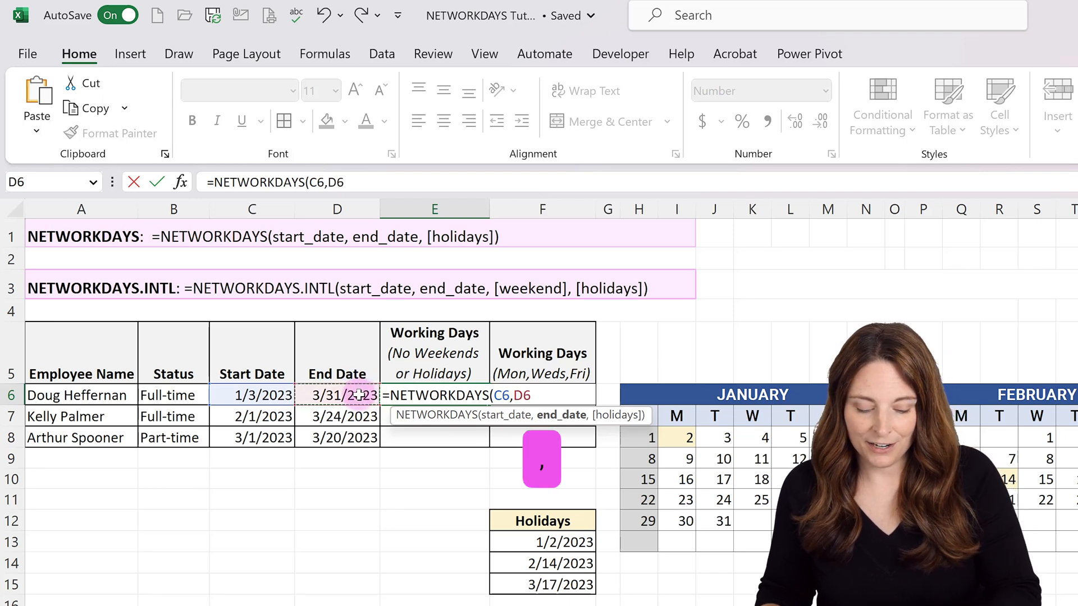
text(,)
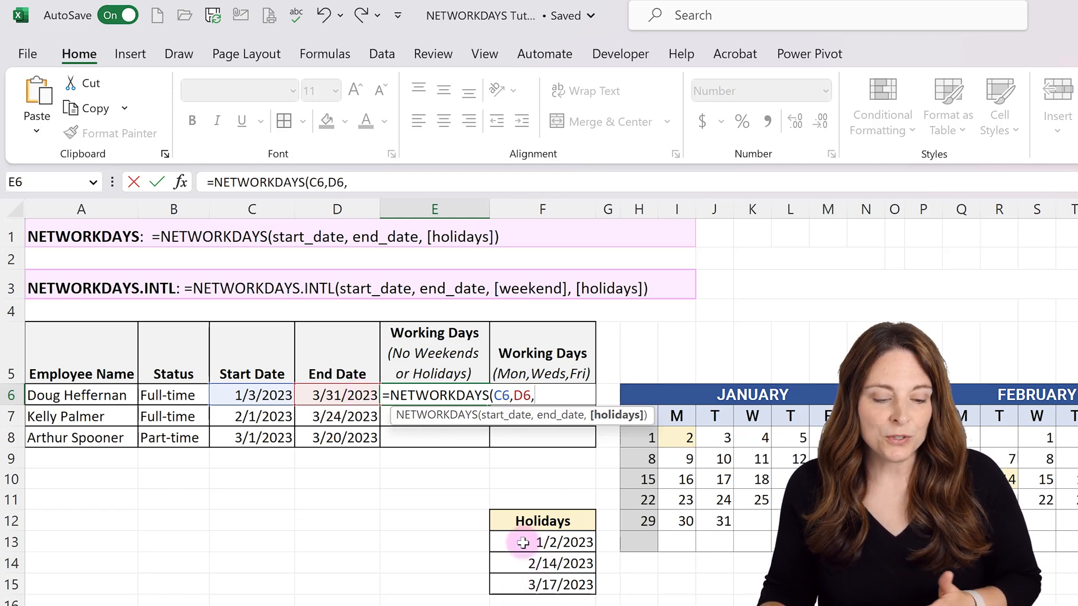
Complete the E6 formula with the holiday range as the absolute reference $F$13:$F$15.
drag(523, 542, 527, 591)
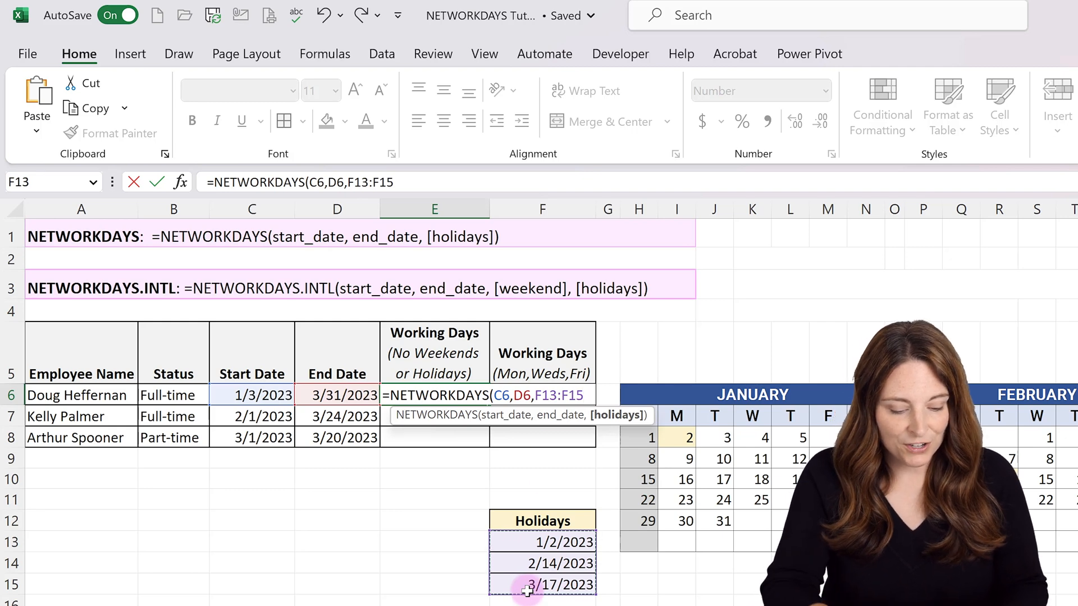
key(F4)
key(F4)
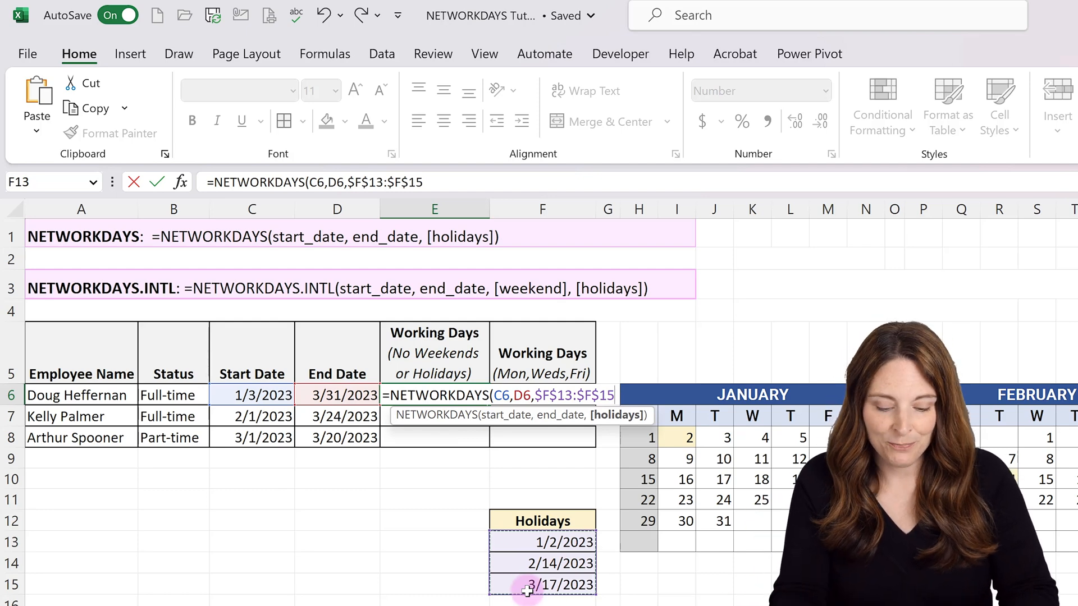
text())
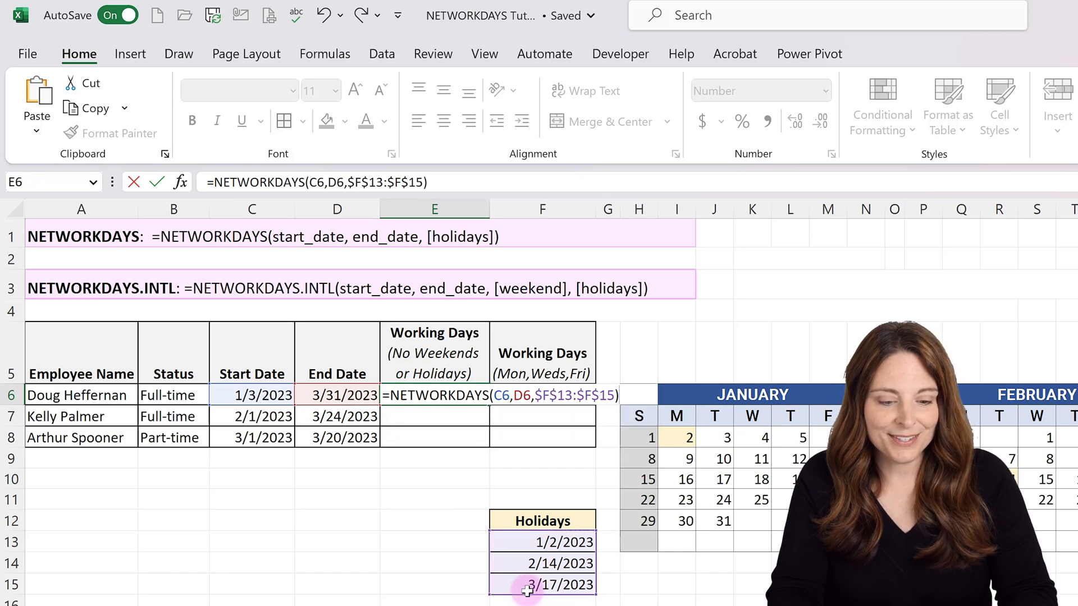
key(Return)
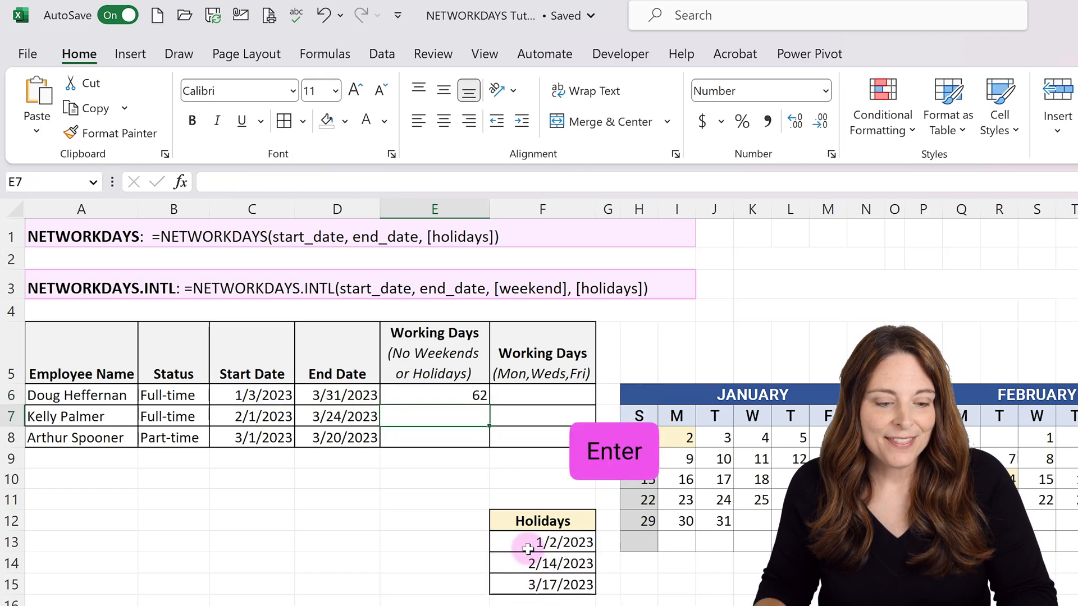
Fill the NETWORKDAYS formula from E6 down through E8.
click(476, 399)
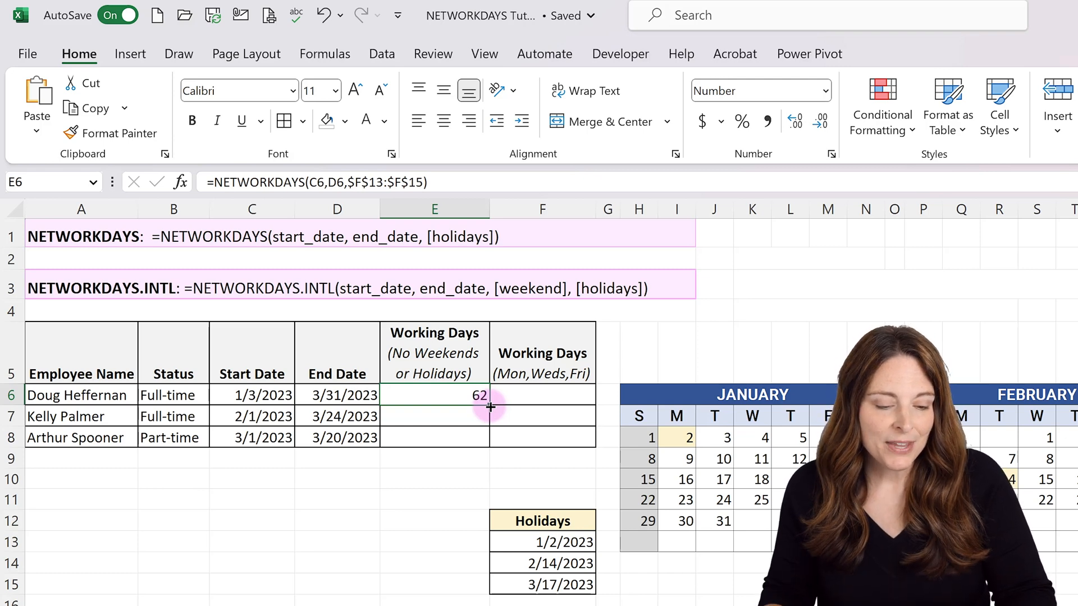
double_click(491, 407)
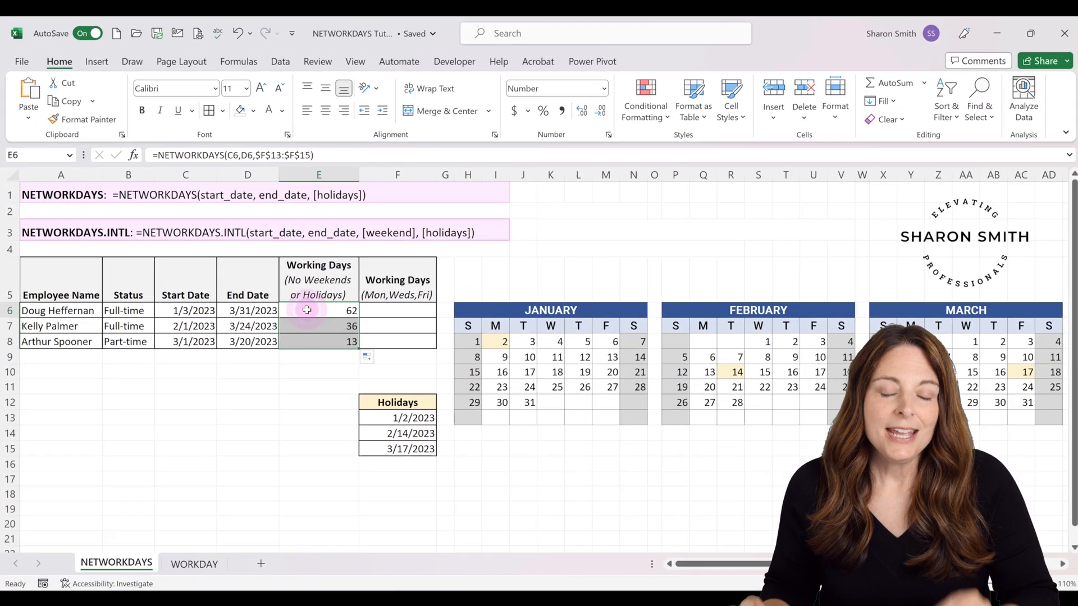
click(408, 386)
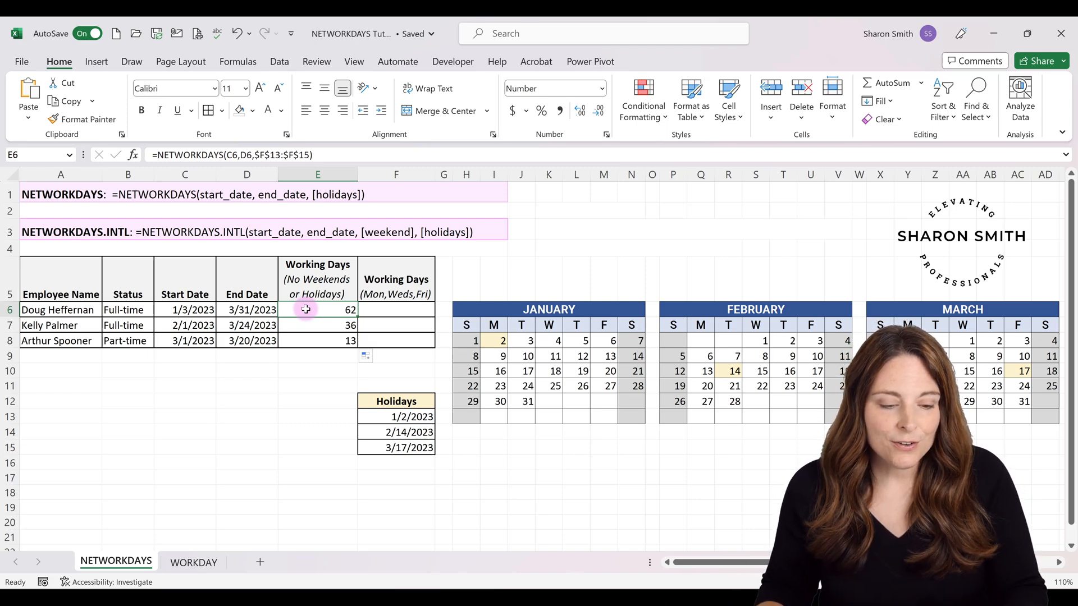
Clear the NETWORKDAYS formulas from E6:E8.
drag(306, 310, 309, 338)
key(Delete)
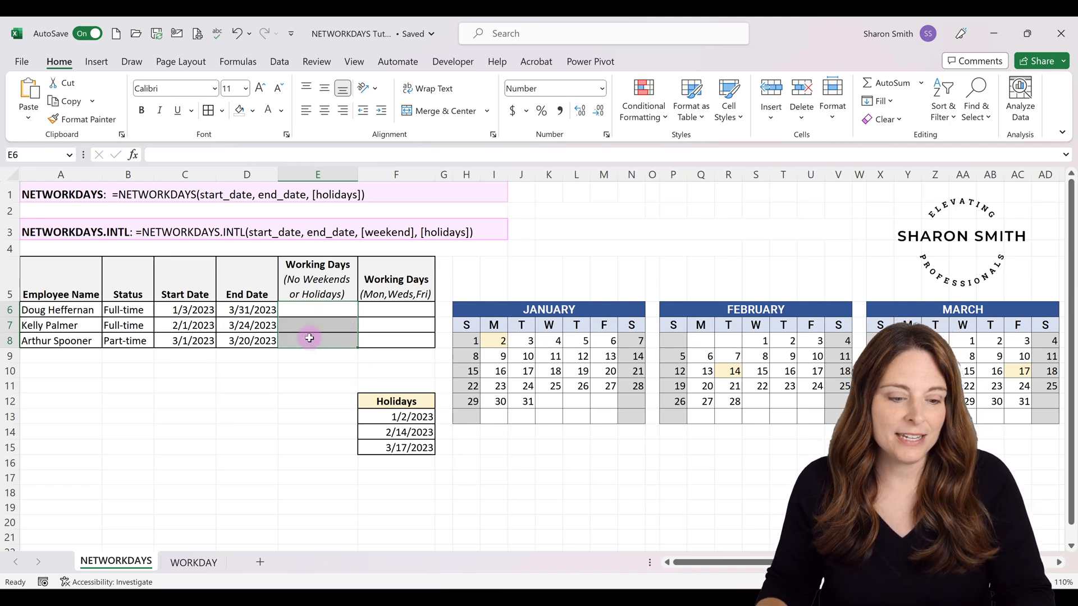
Begin a NETWORKDAYS.INTL formula in E6 with C6 as the start date and D6 as the end date.
click(298, 311)
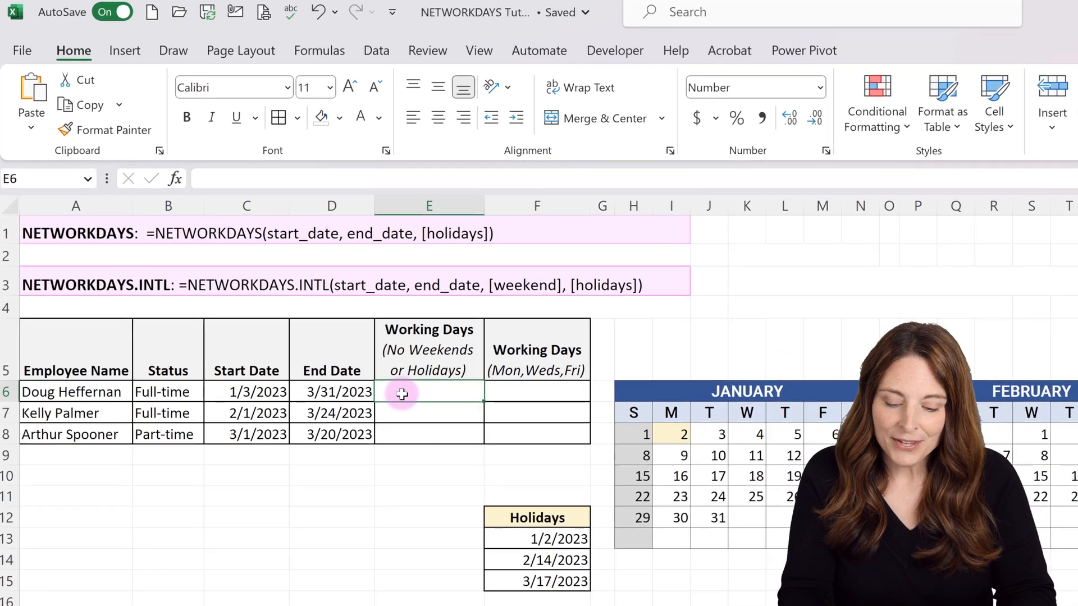
text(=)
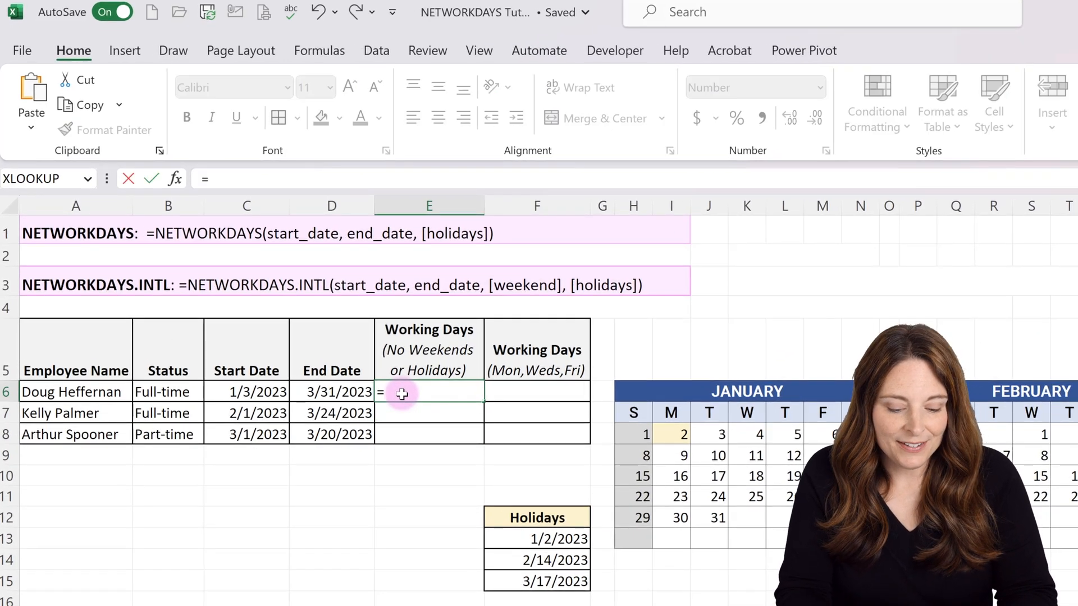
text(NET)
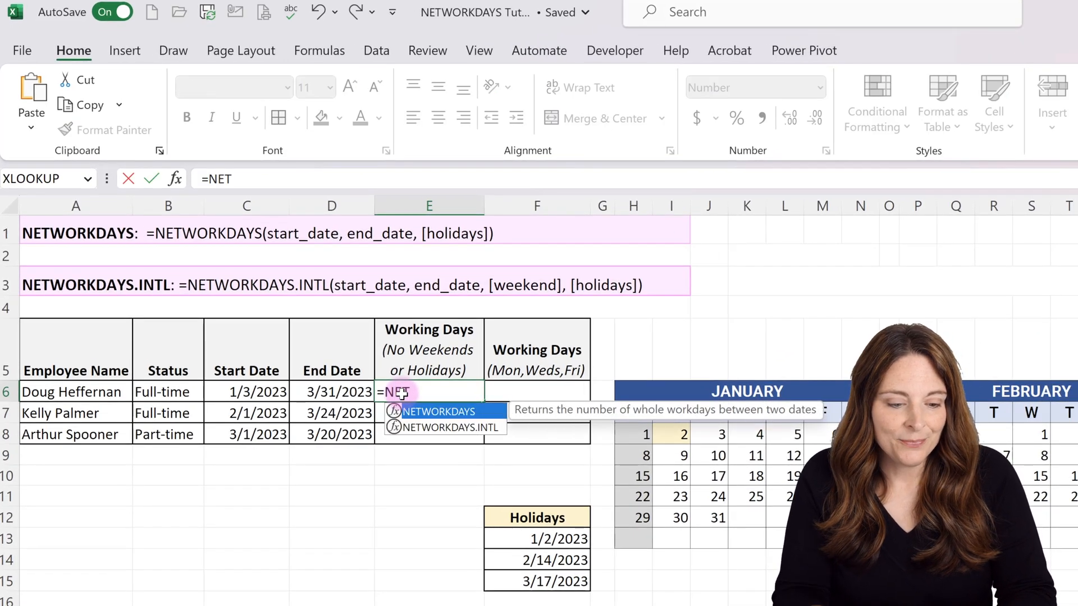
click(446, 427)
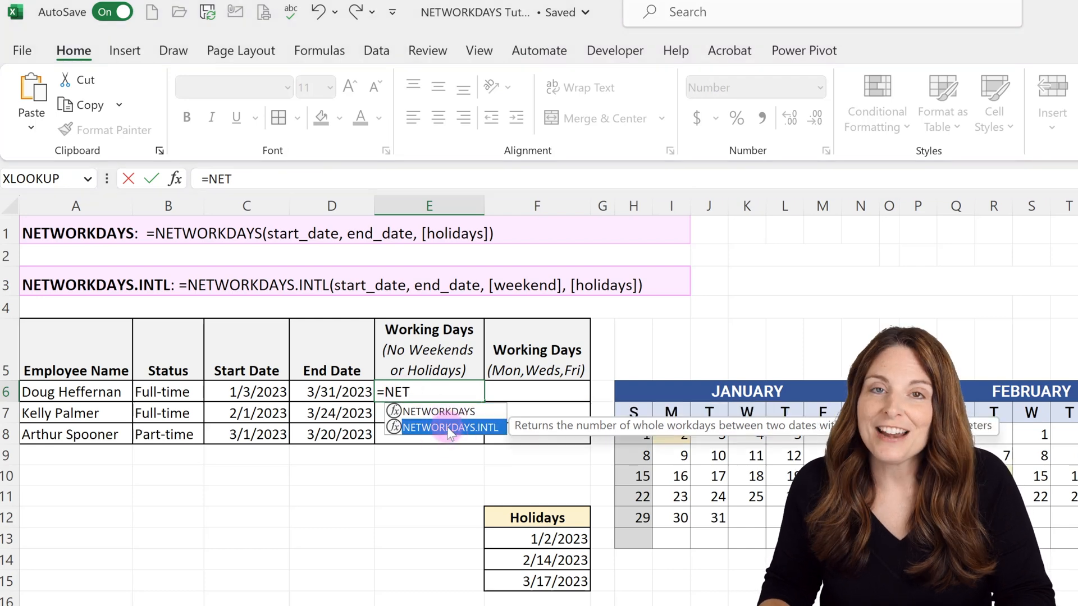
key(Tab)
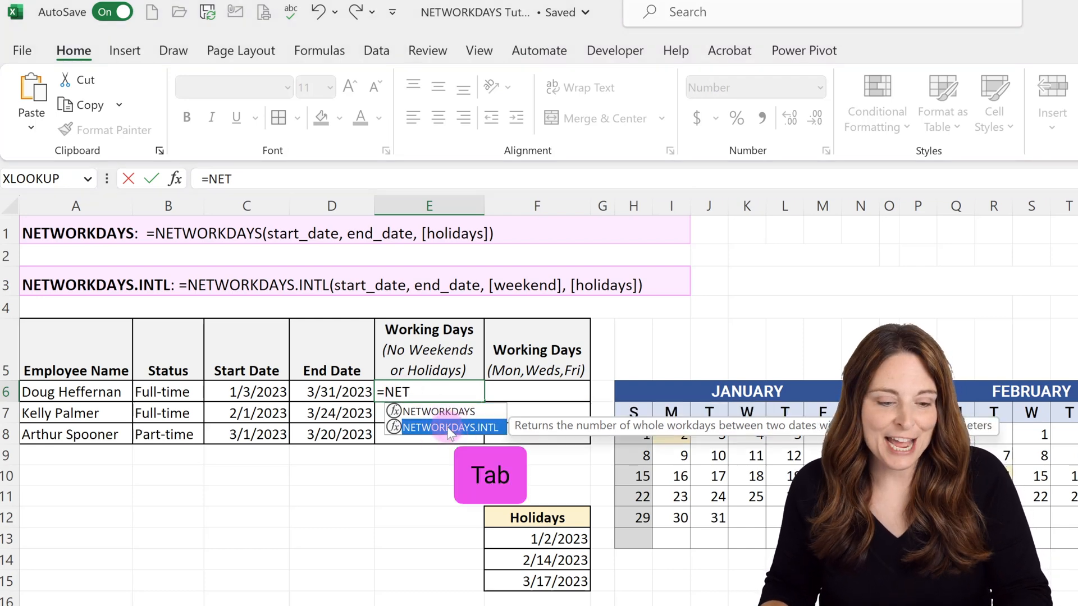
click(241, 393)
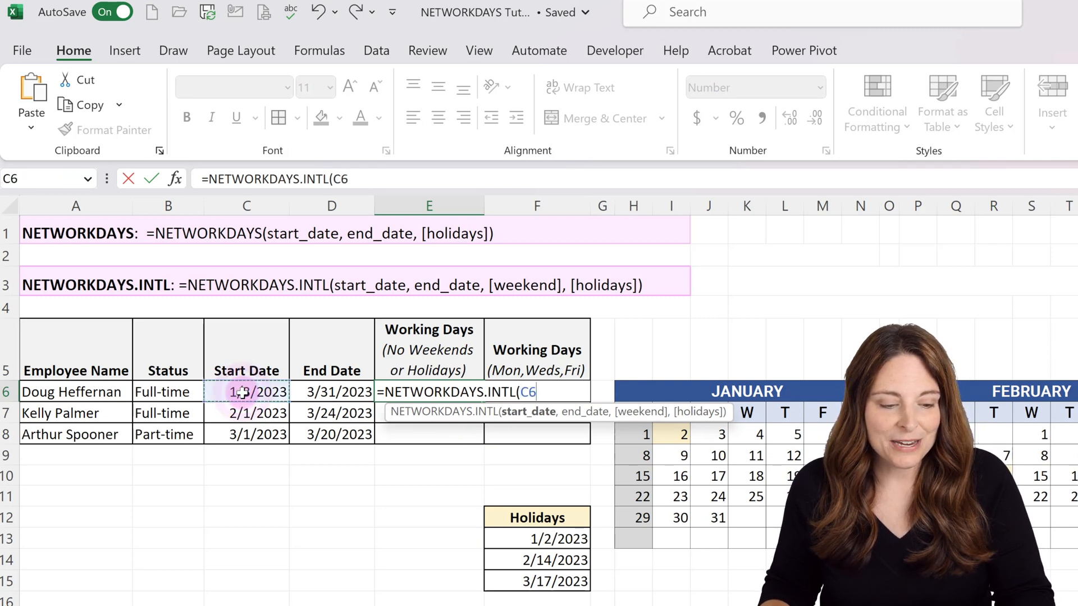
text(,)
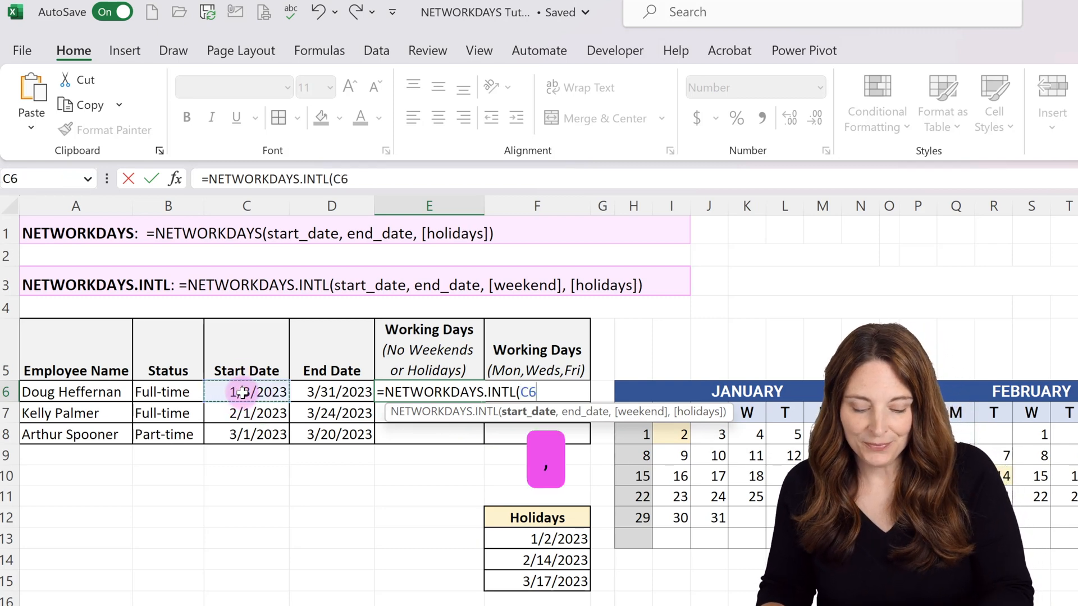
click(336, 393)
text(,)
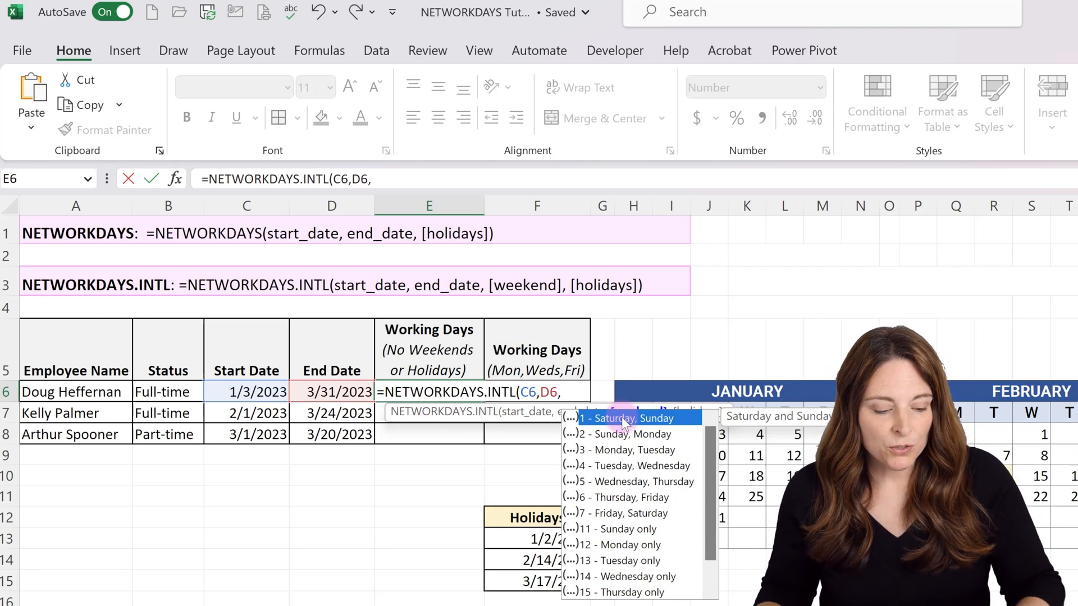
Complete the E6 formula with weekend code 1 (Saturday, Sunday) and the absolute holiday range $F$13:$F$15.
text(1)
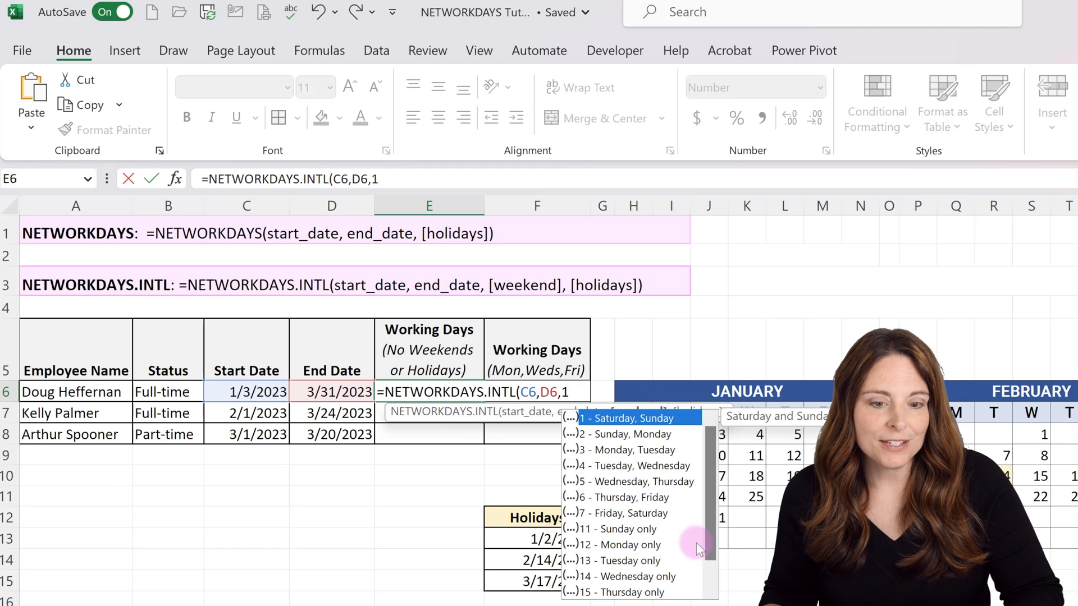
mouse_move(709, 487)
mouse_down()
mouse_move(713, 530)
mouse_move(712, 473)
mouse_up()
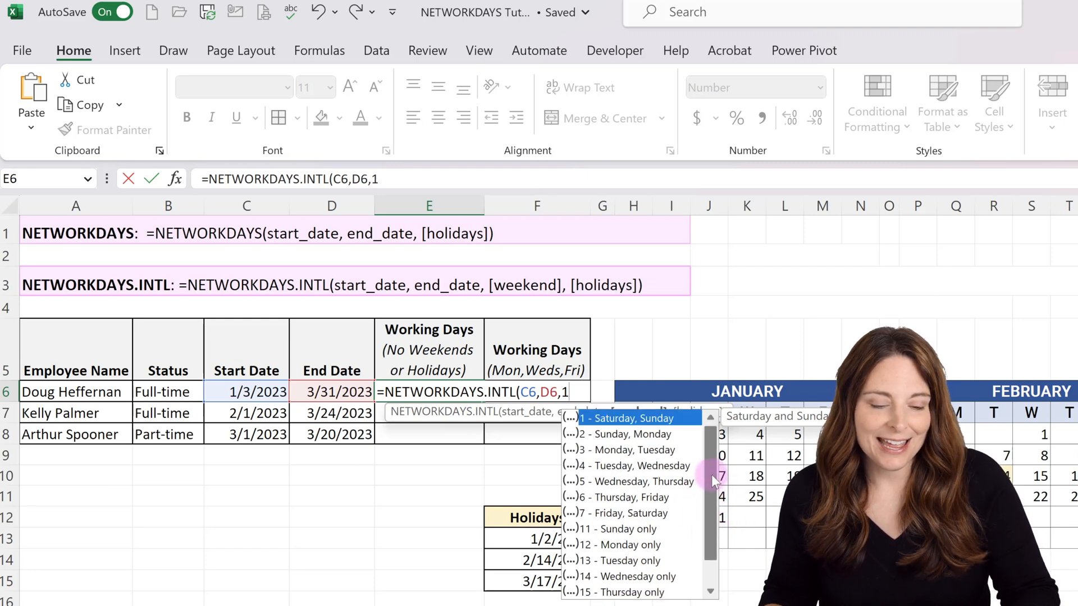
text(,)
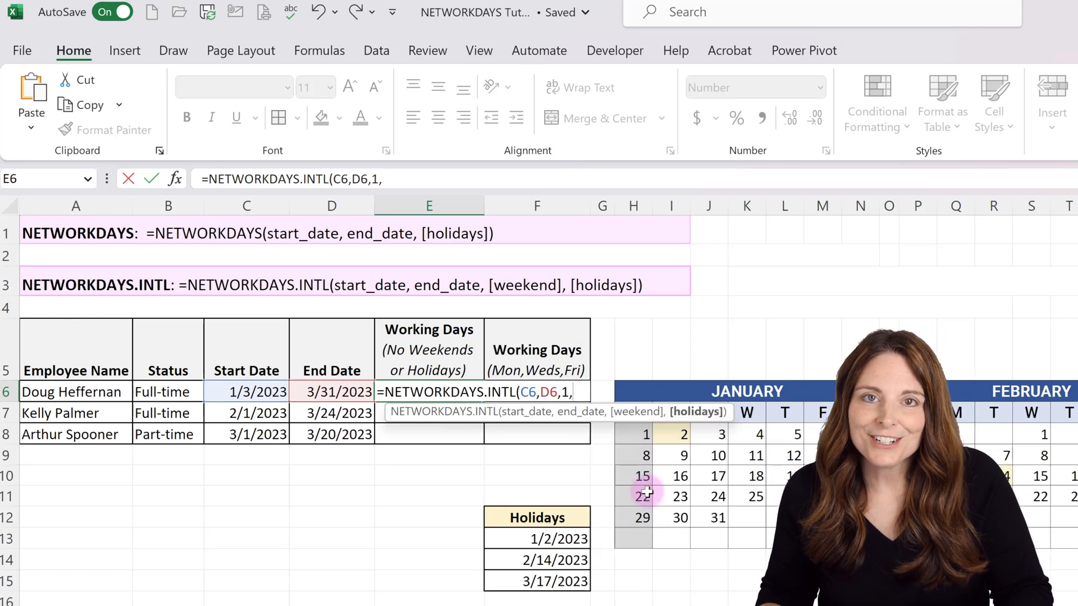
drag(516, 541, 521, 583)
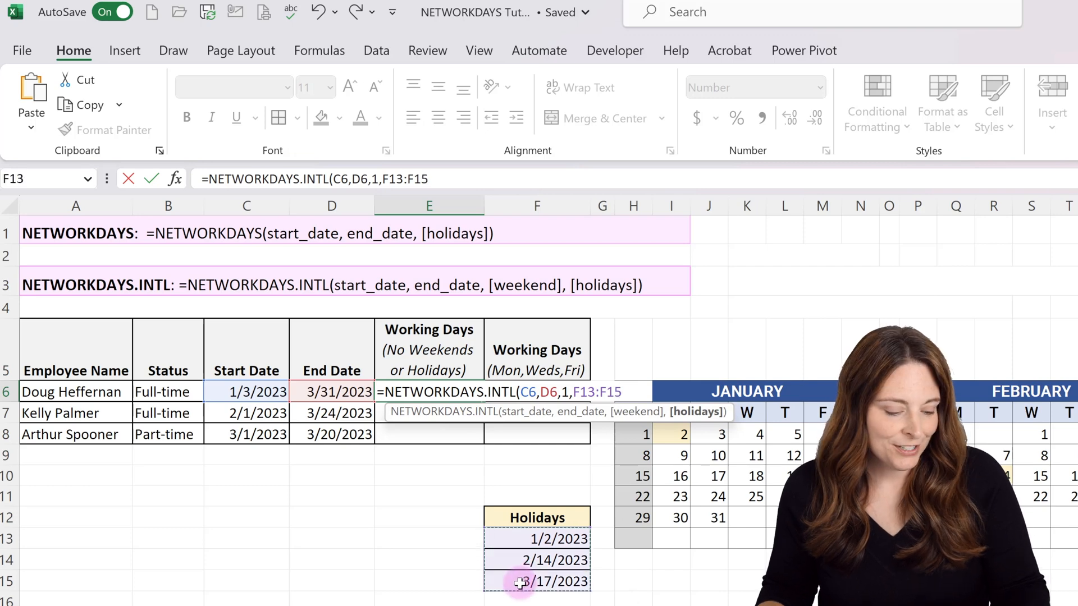
key(F4)
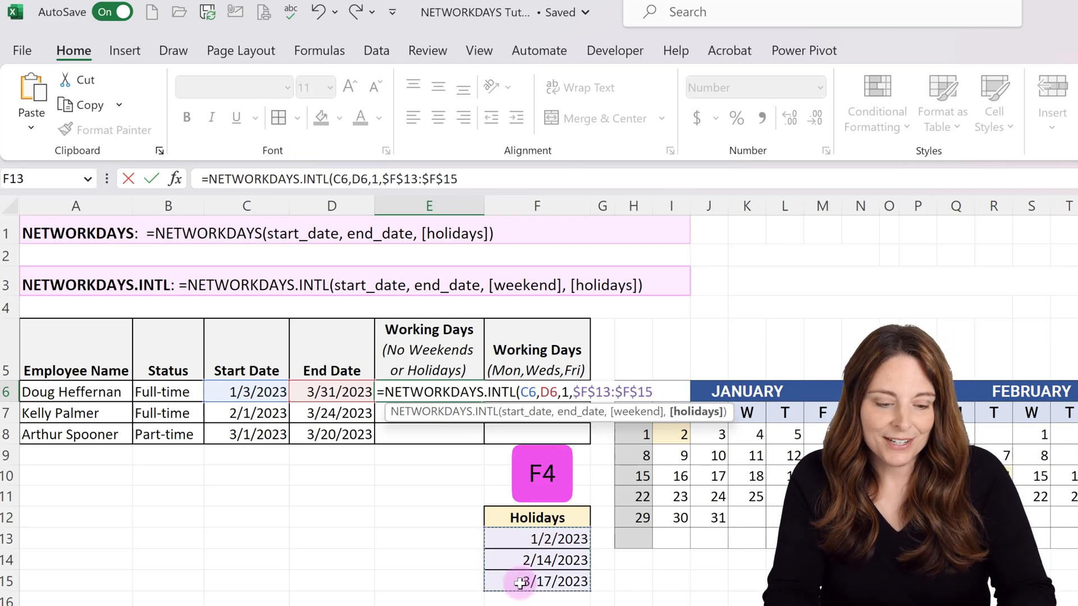
text())
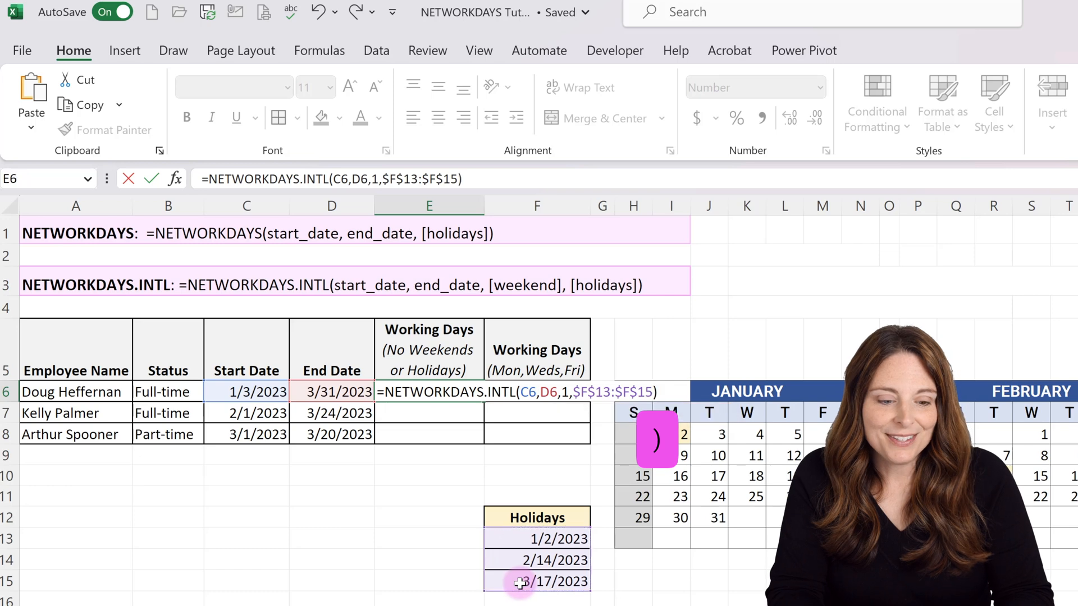
key(Return)
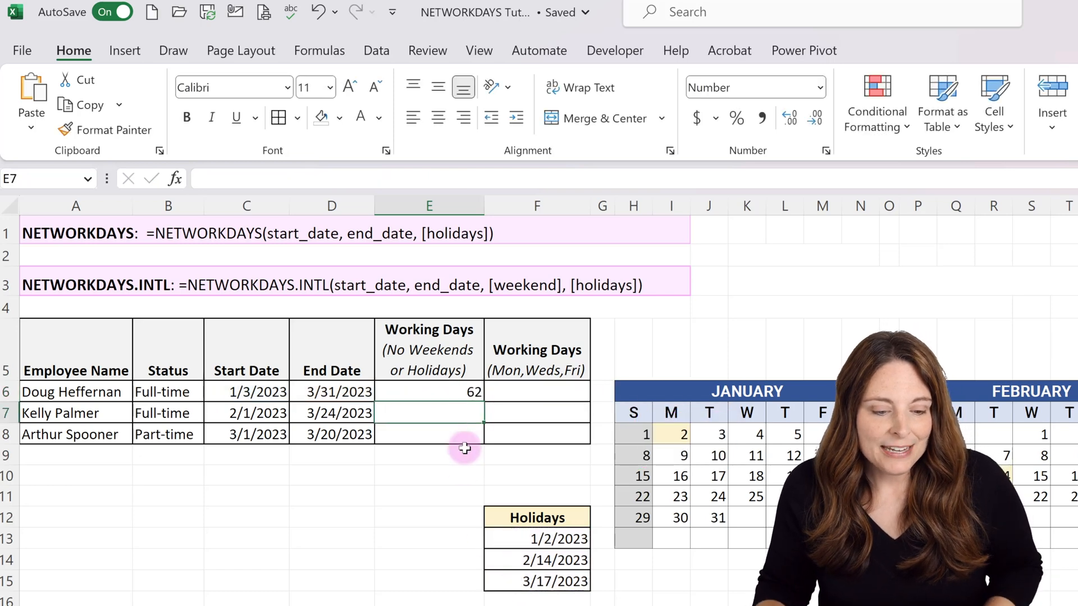
Fill the NETWORKDAYS.INTL formula from E6 down through E8 and check the copied formulas in E7 and E8.
click(476, 395)
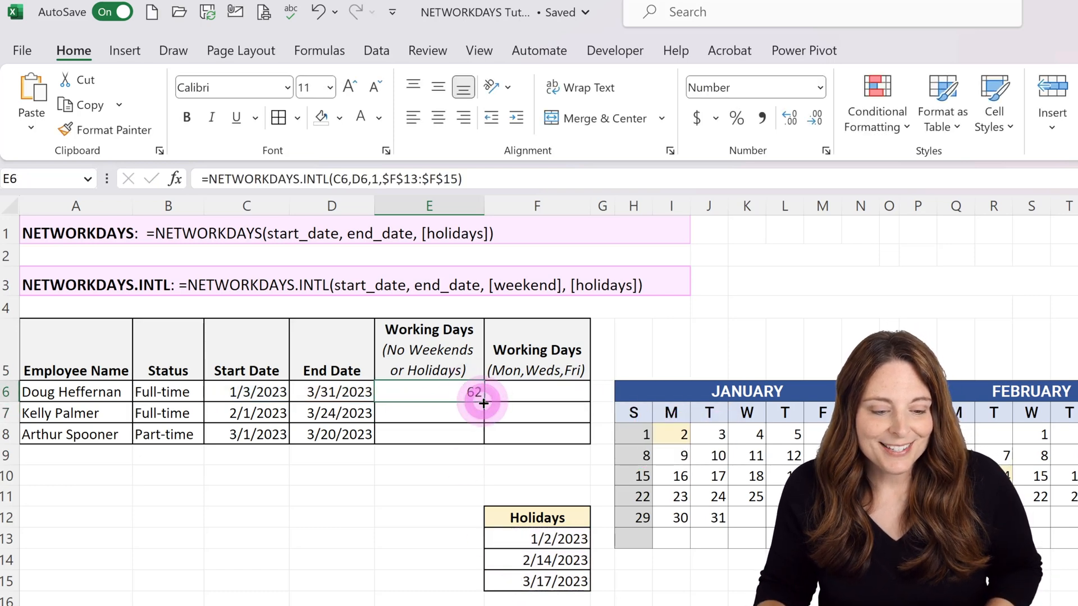
double_click(484, 402)
click(425, 415)
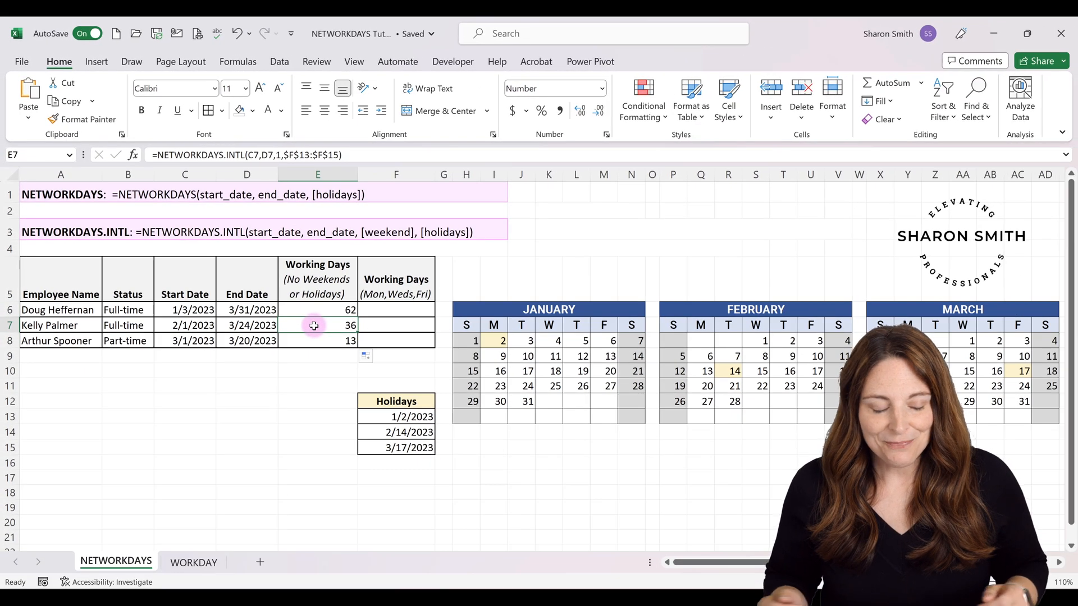
click(425, 432)
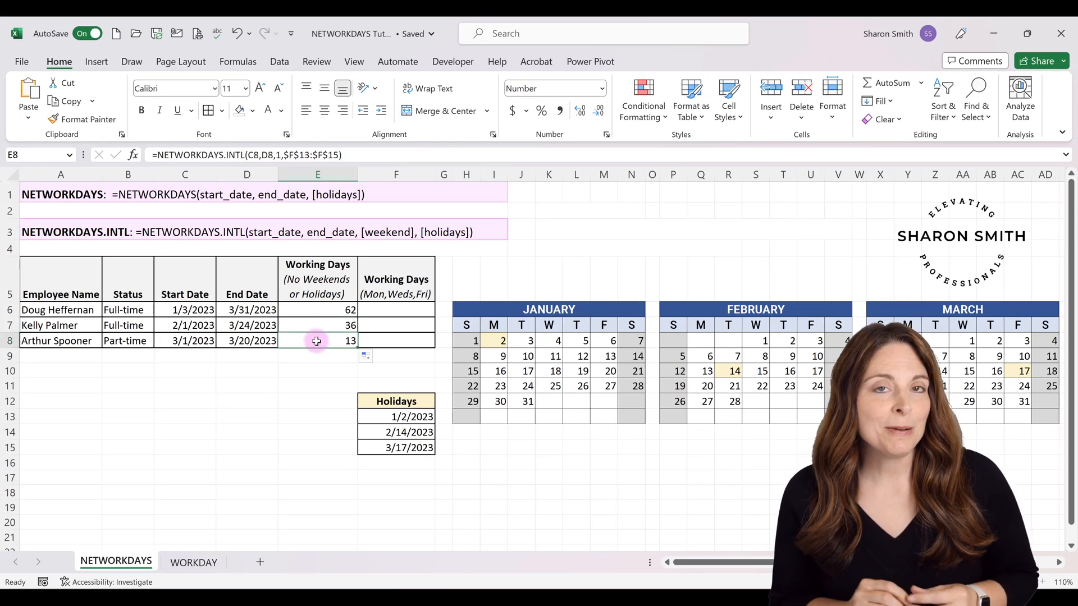
Edit the E8 formula so its start date is C8+1, excluding the first day from the count.
click(162, 340)
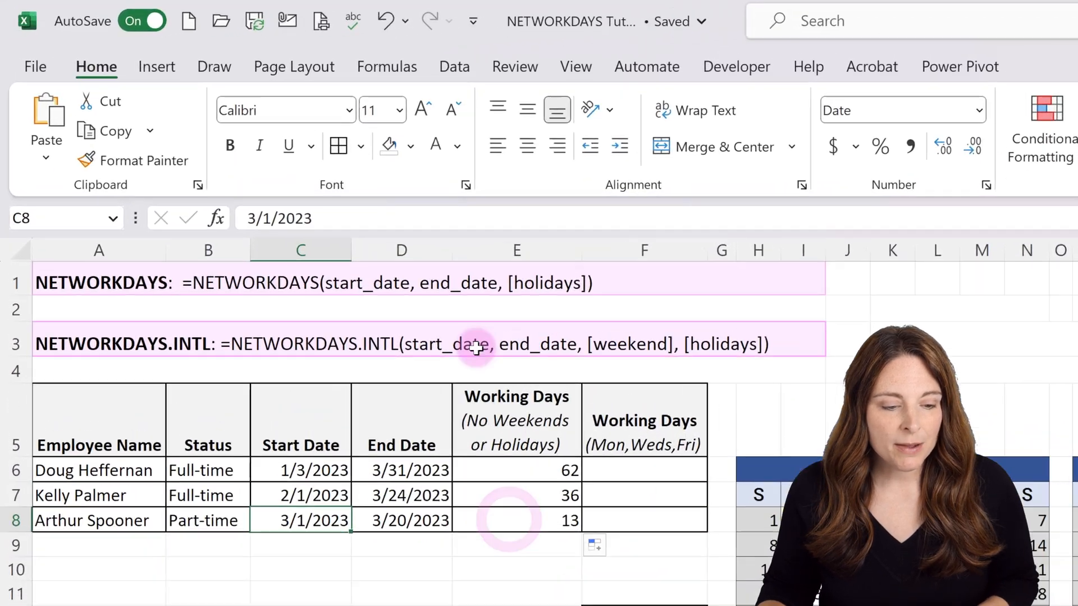
click(318, 341)
click(553, 270)
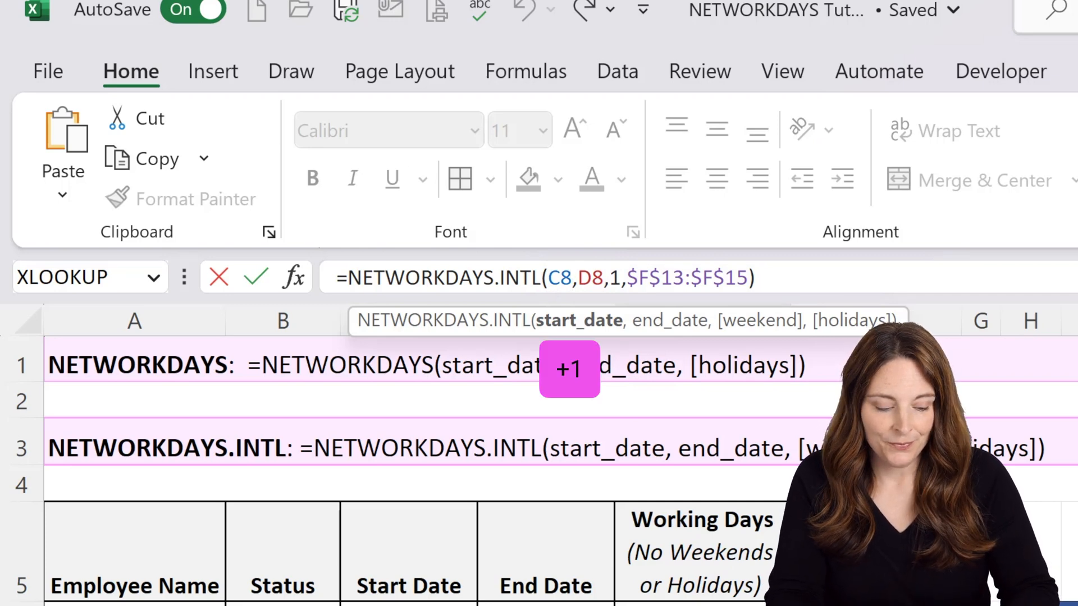
text(+1)
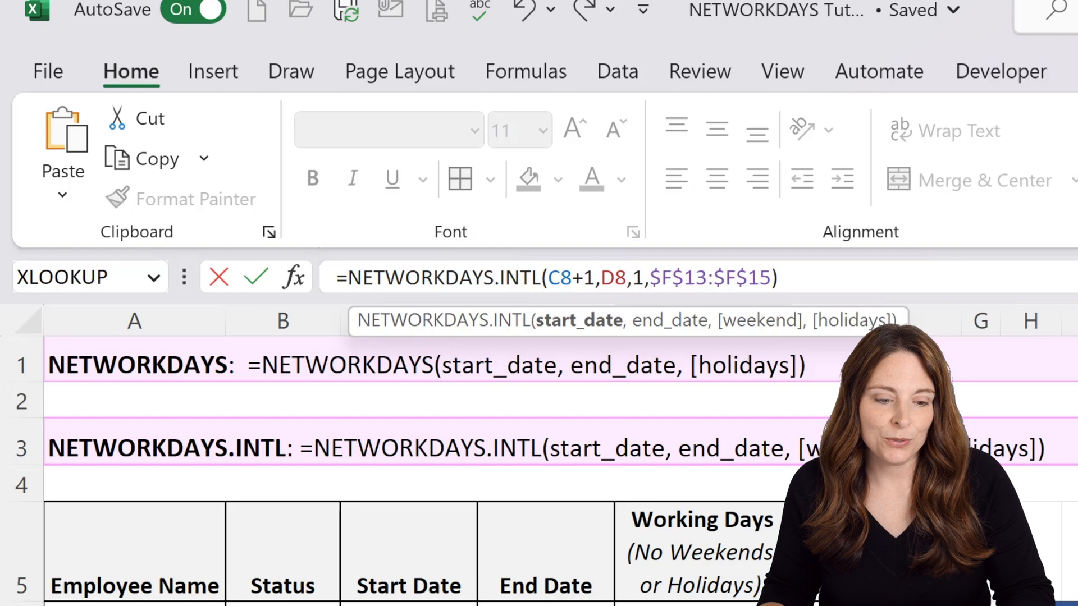
click(793, 273)
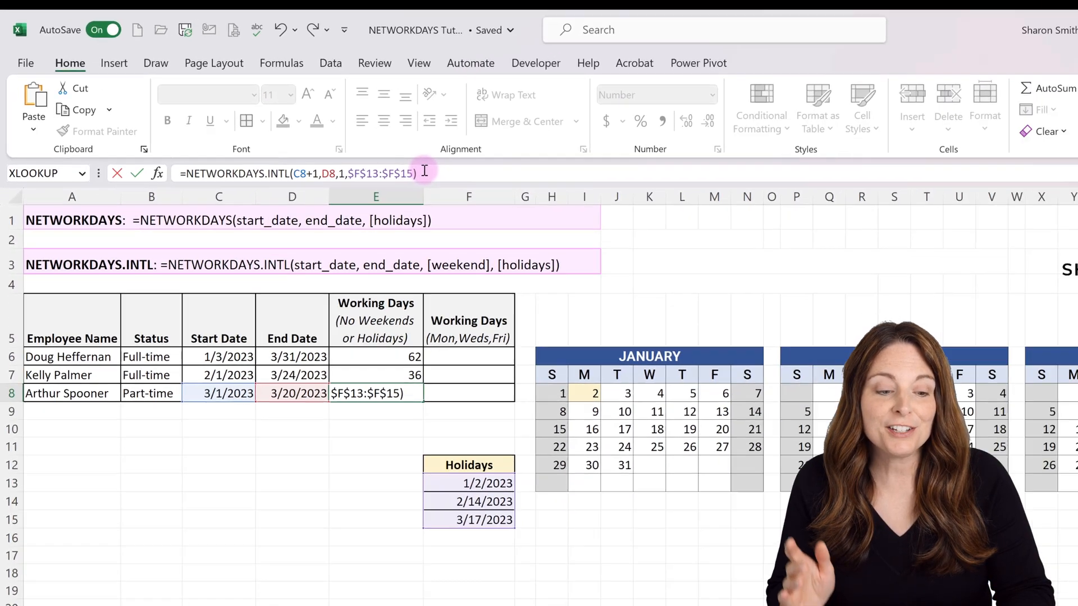
key(Return)
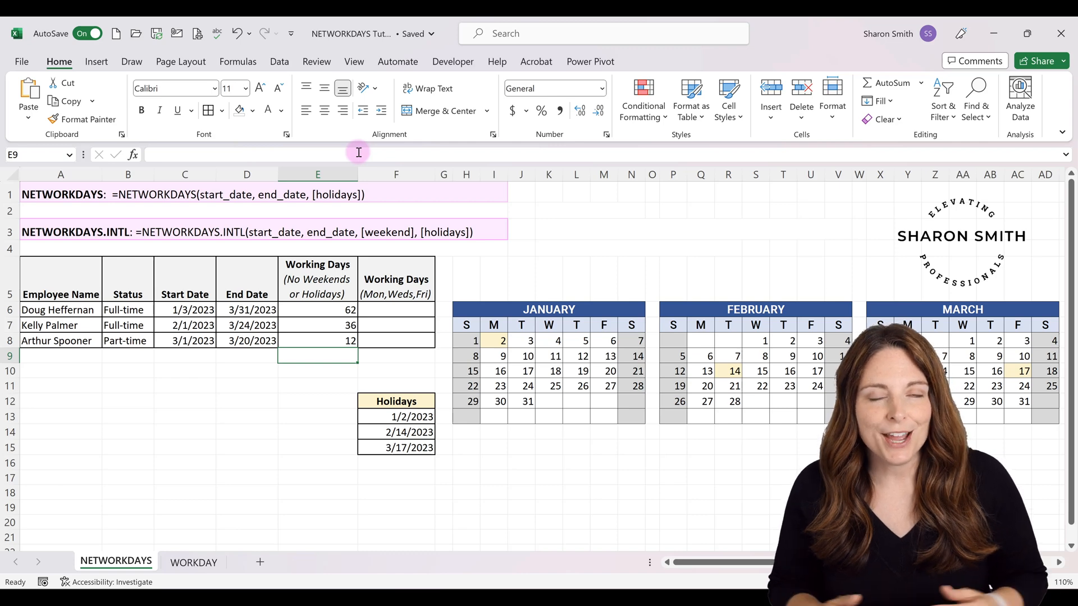
Reveal the hidden weekend-argument note in K2:K4 by setting its font color to black.
click(392, 309)
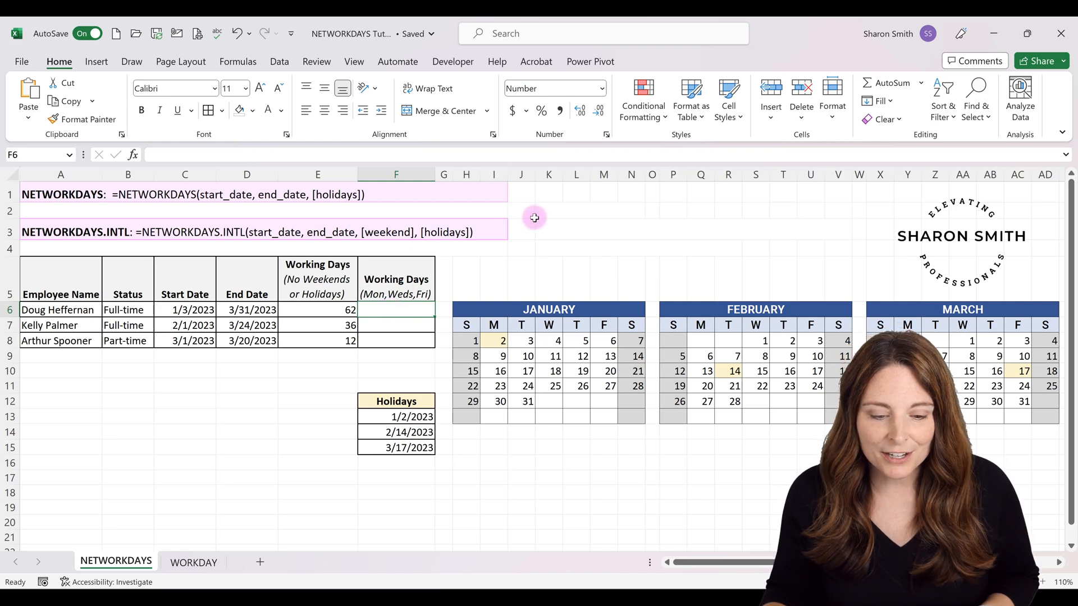
drag(544, 208, 549, 250)
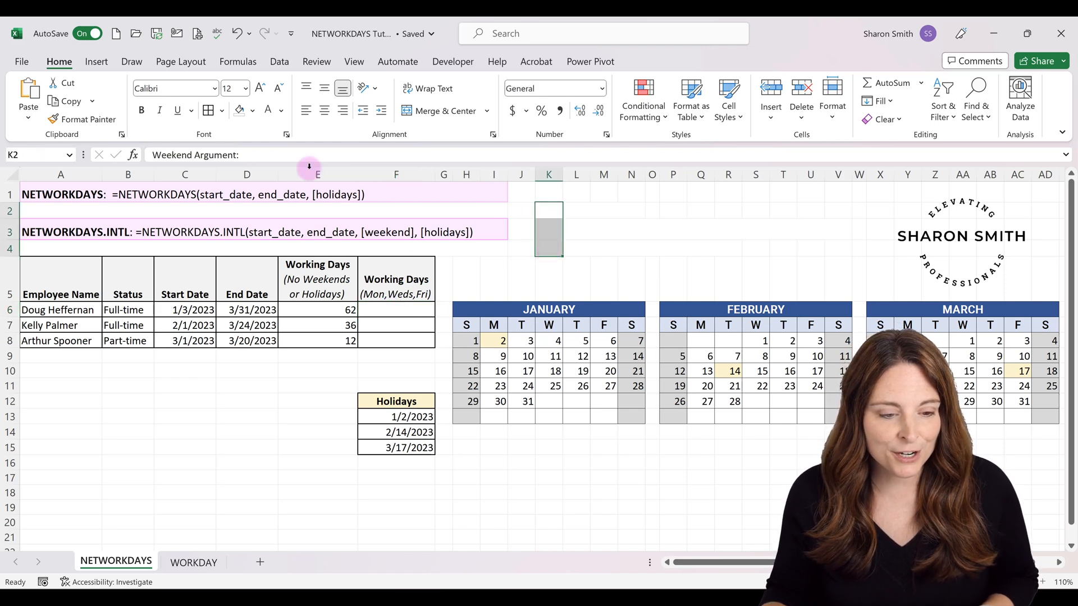
click(284, 111)
click(282, 130)
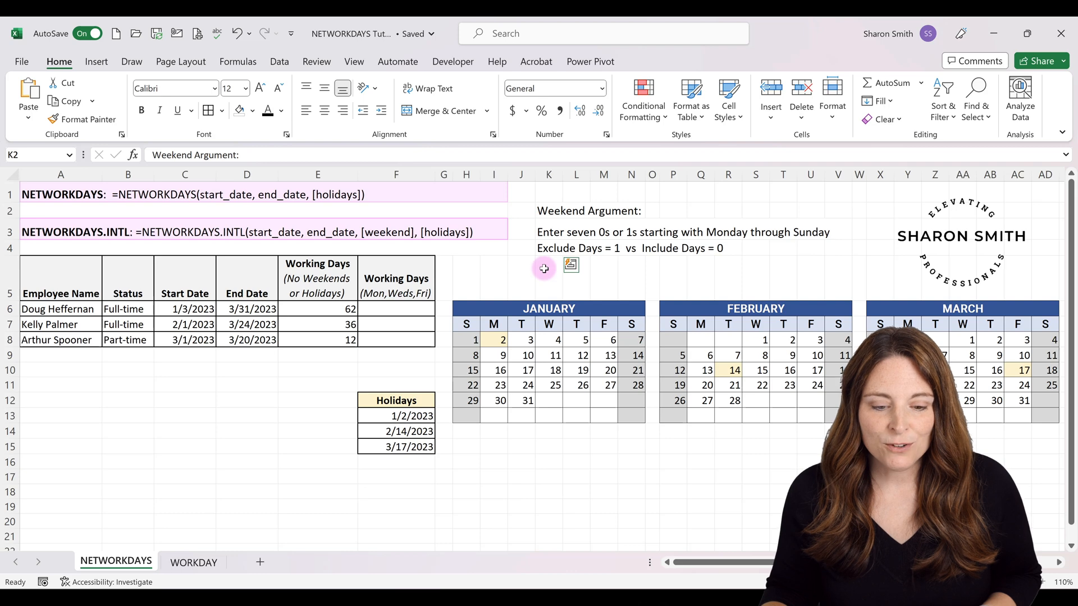
click(547, 270)
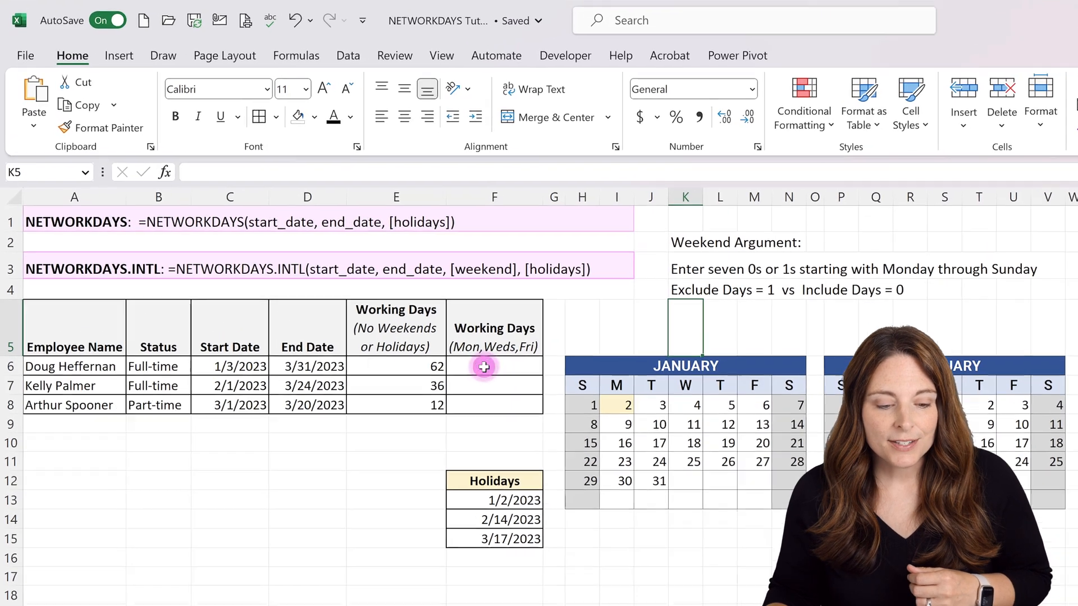
Begin a NETWORKDAYS.INTL formula in F6 with C6 as the start date and D6 as the end date.
click(443, 335)
text(=)
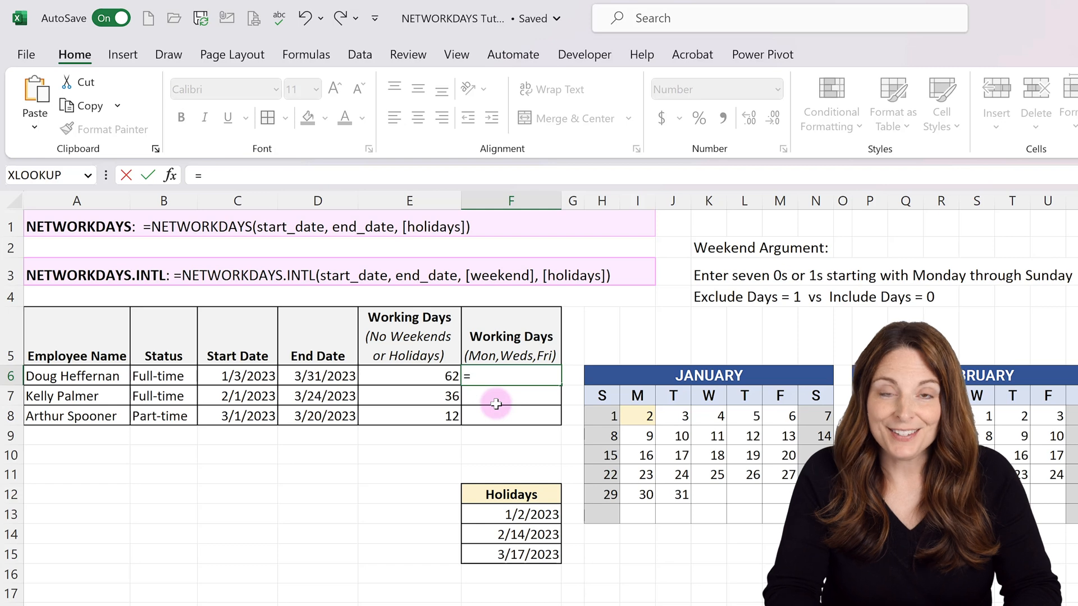
text(NET)
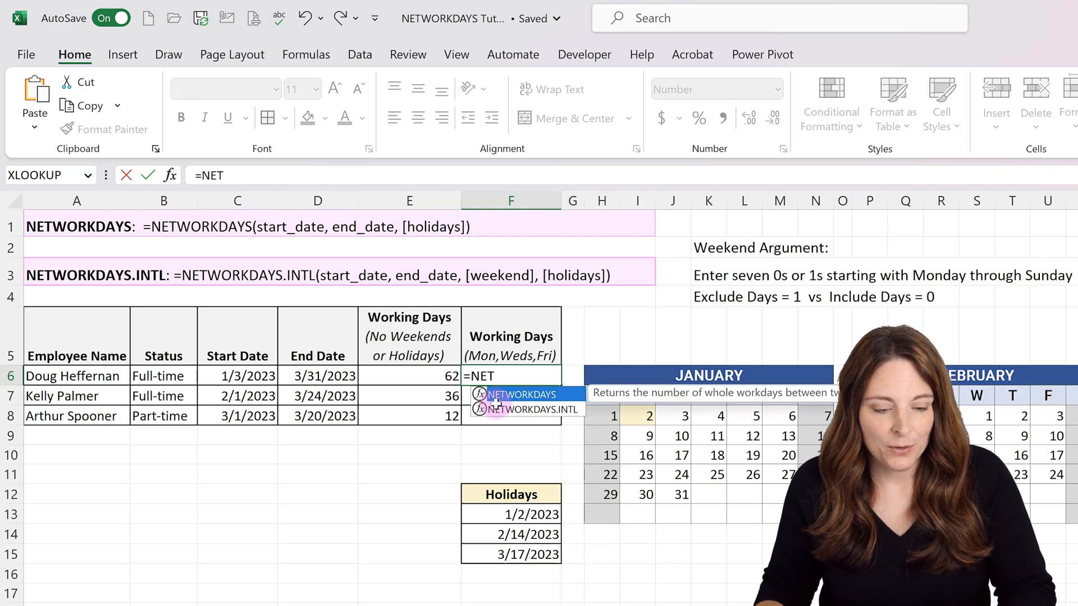
click(530, 410)
key(Tab)
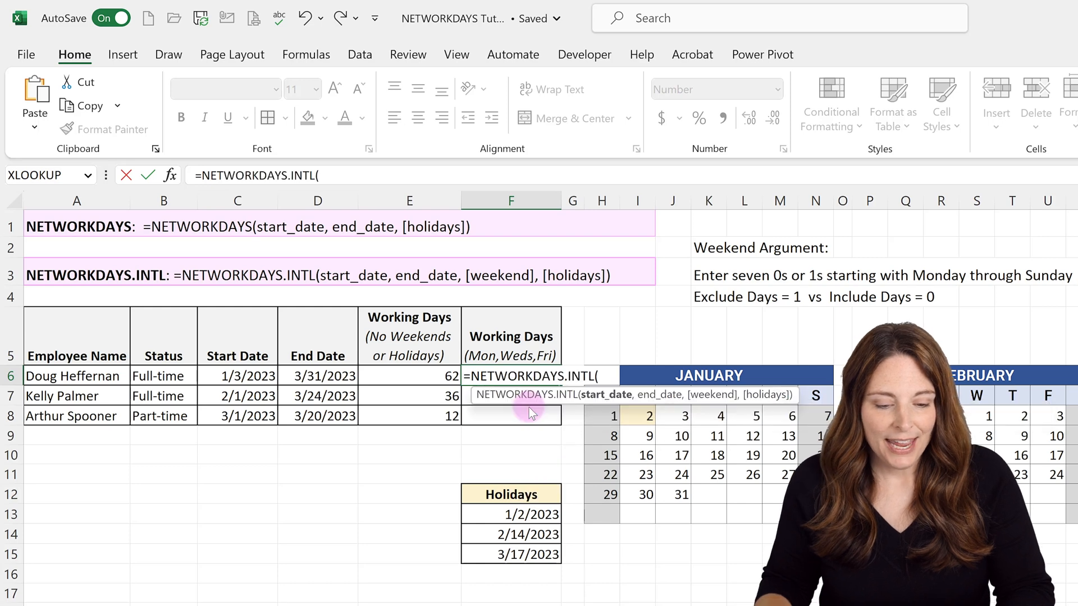
click(234, 376)
text(,)
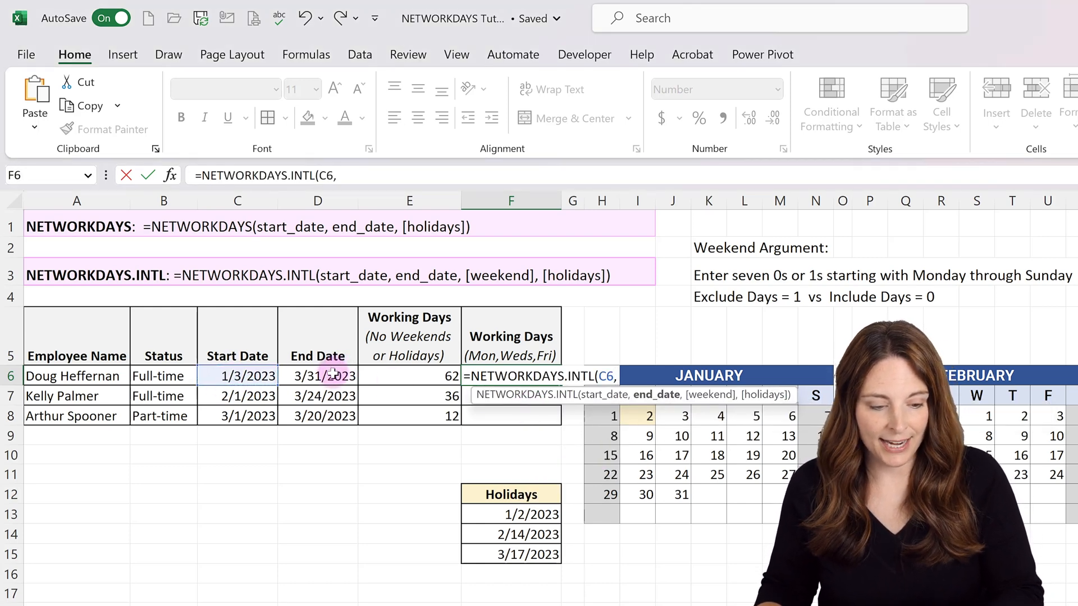
click(334, 375)
text(,)
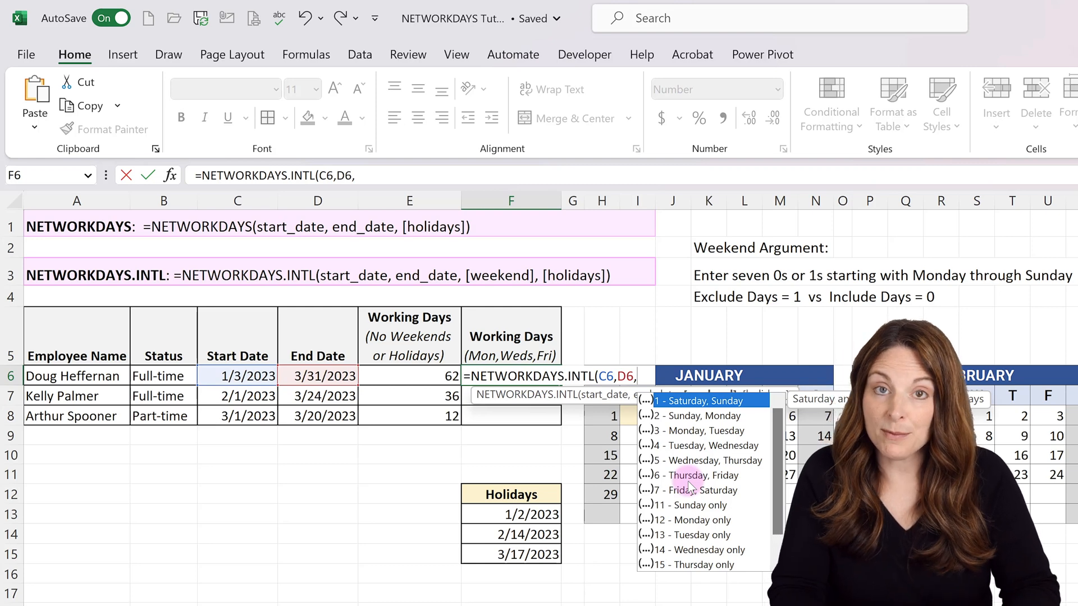
Enter "0101011" as the F6 formula's weekend argument, including only Monday, Wednesday and Friday.
text(")
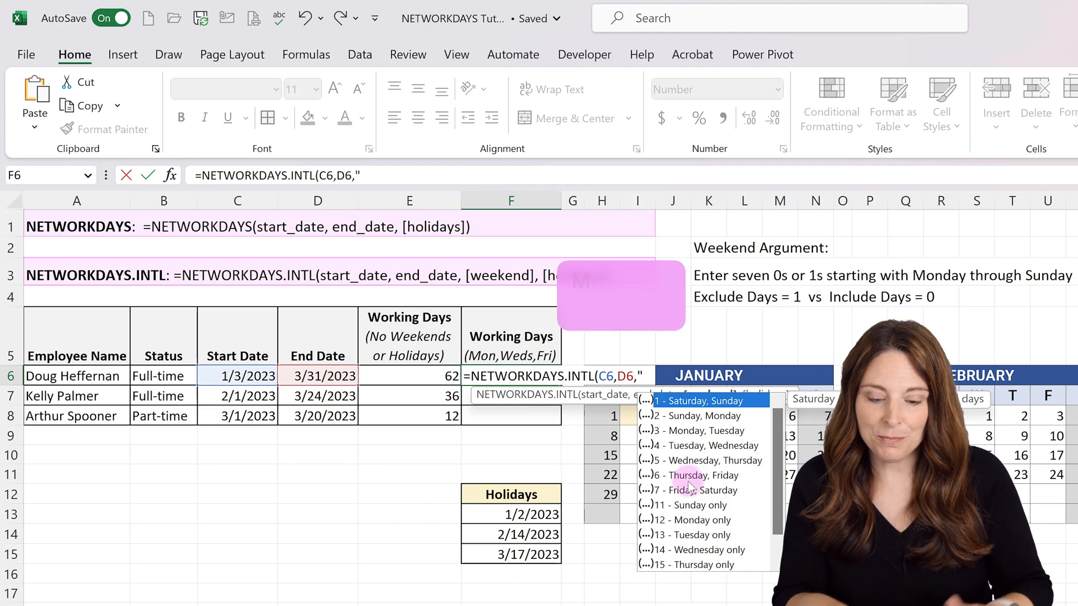
text(0)
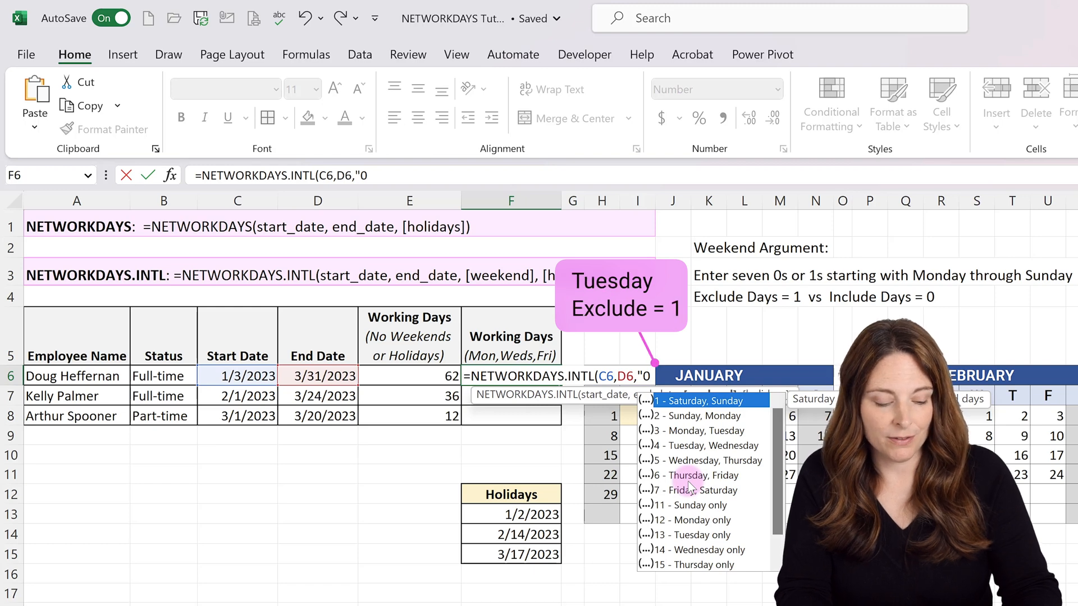
text(1)
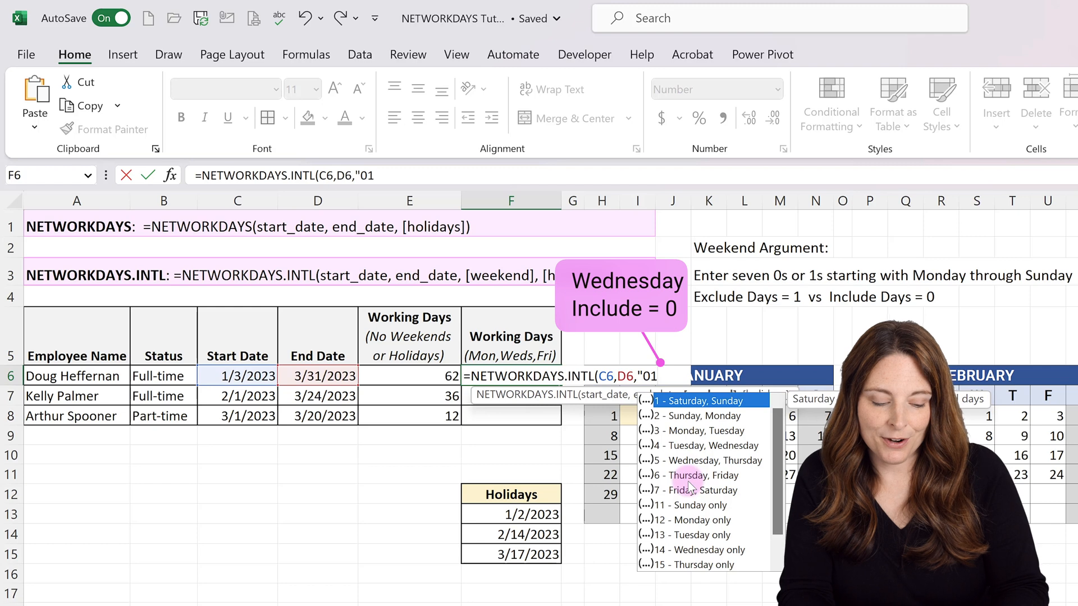
text(01)
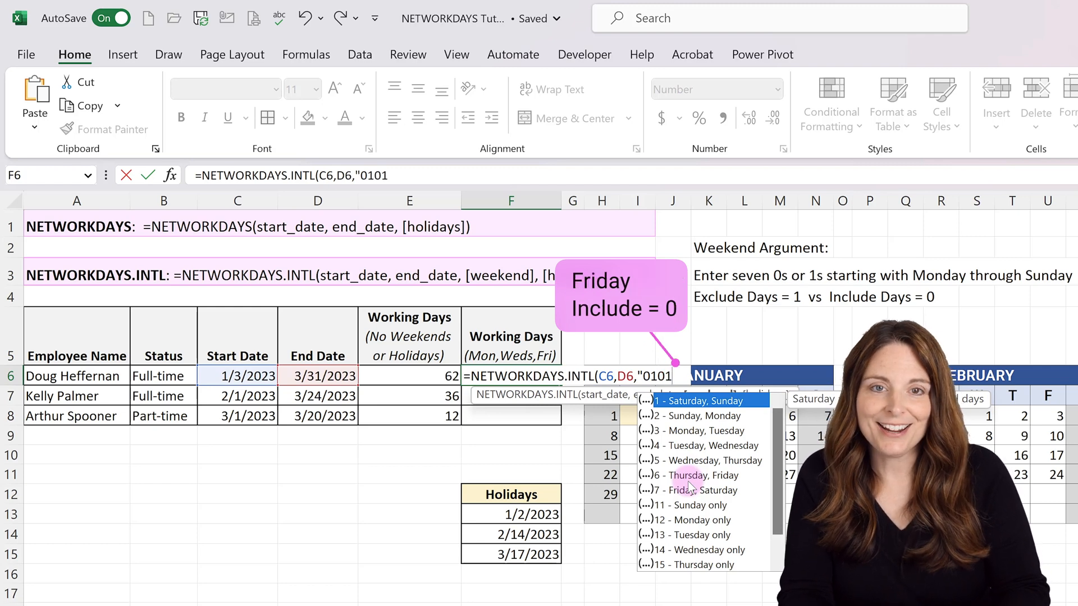
text(0)
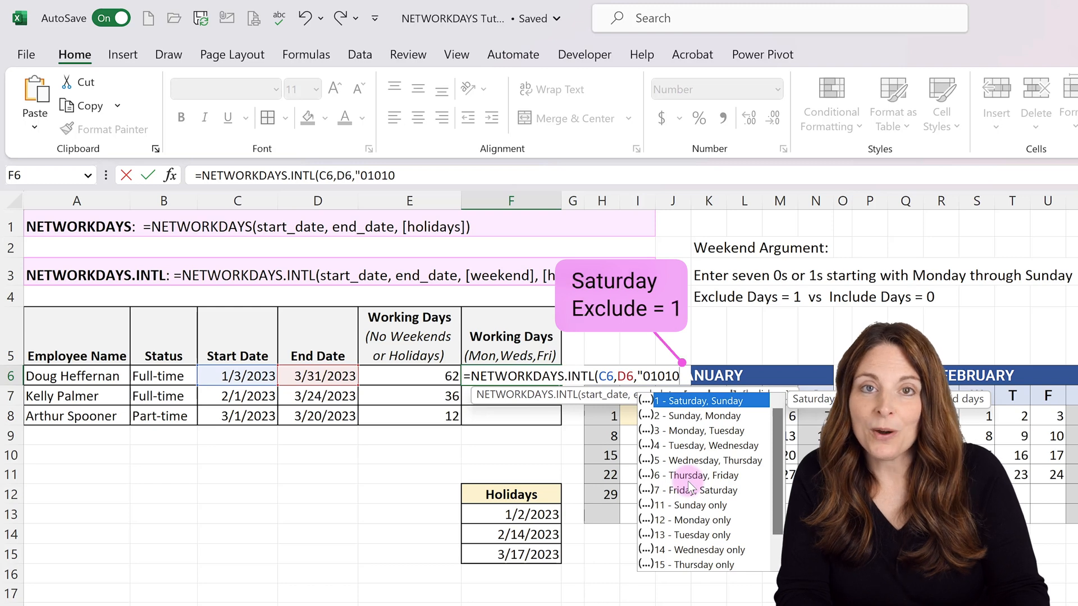
text(11)
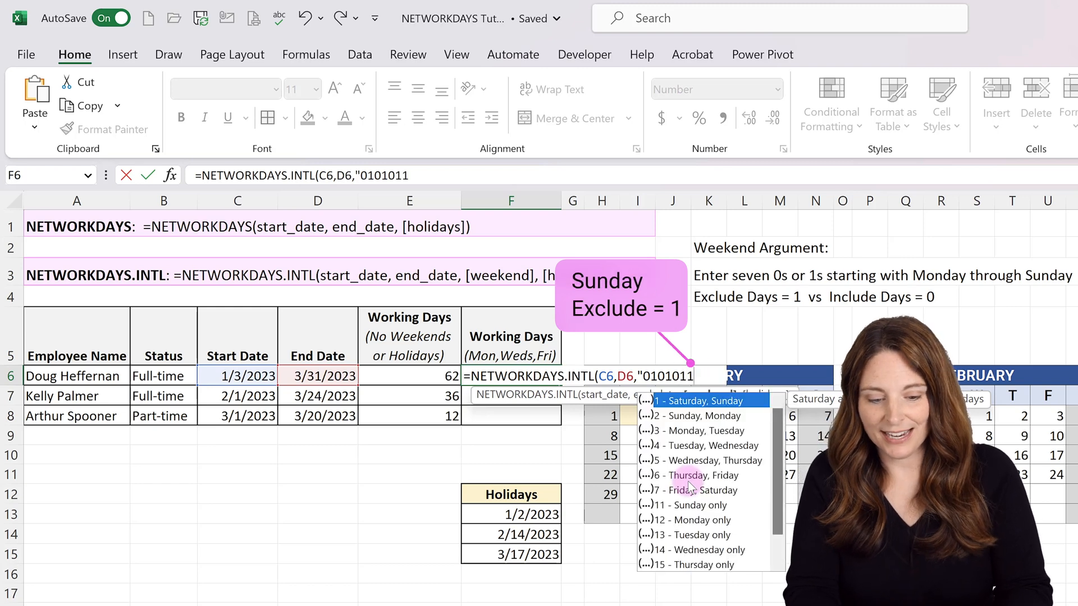
text(")
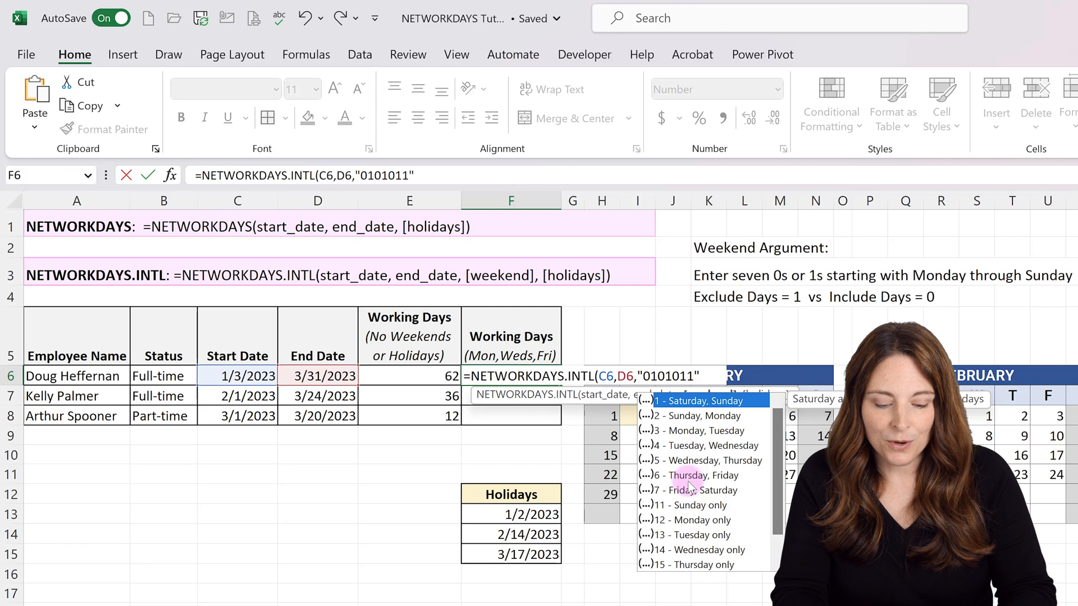
text(,)
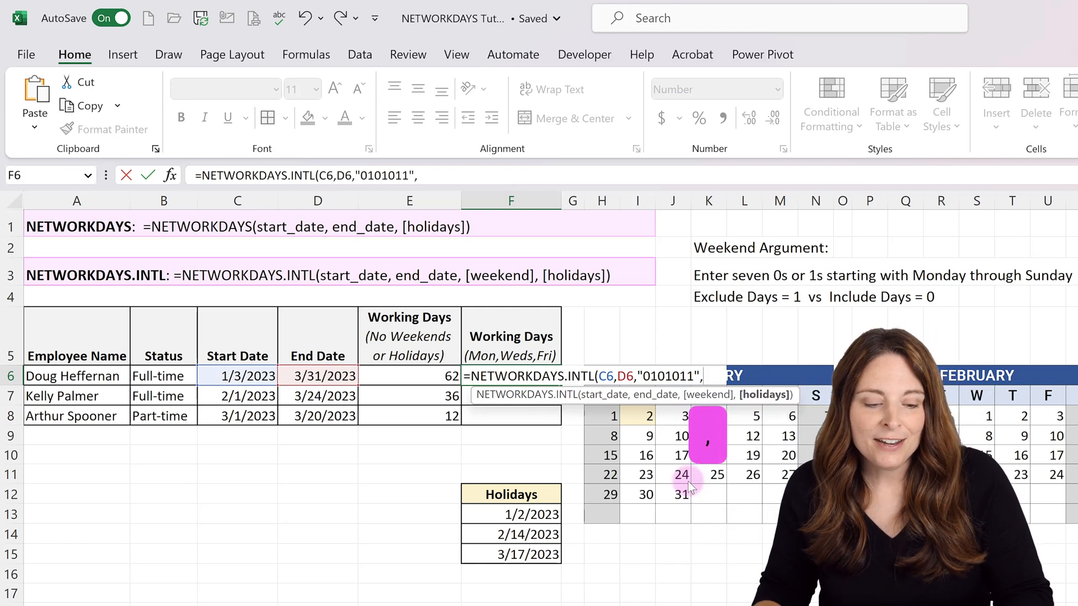
Complete the F6 formula with the absolute holiday range $F$13:$F$15.
drag(498, 517, 501, 560)
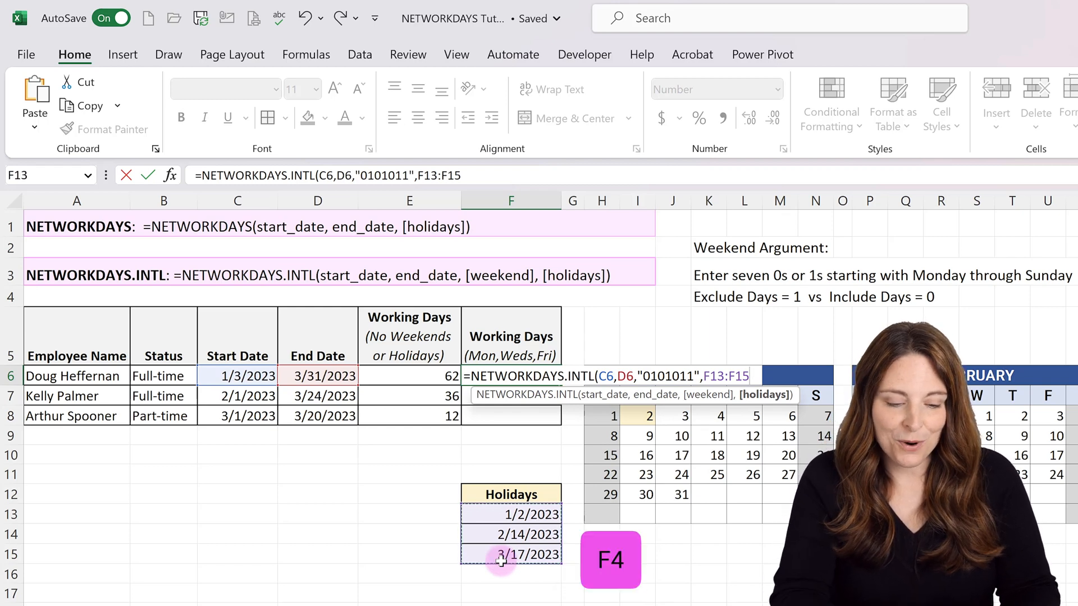
key(F4)
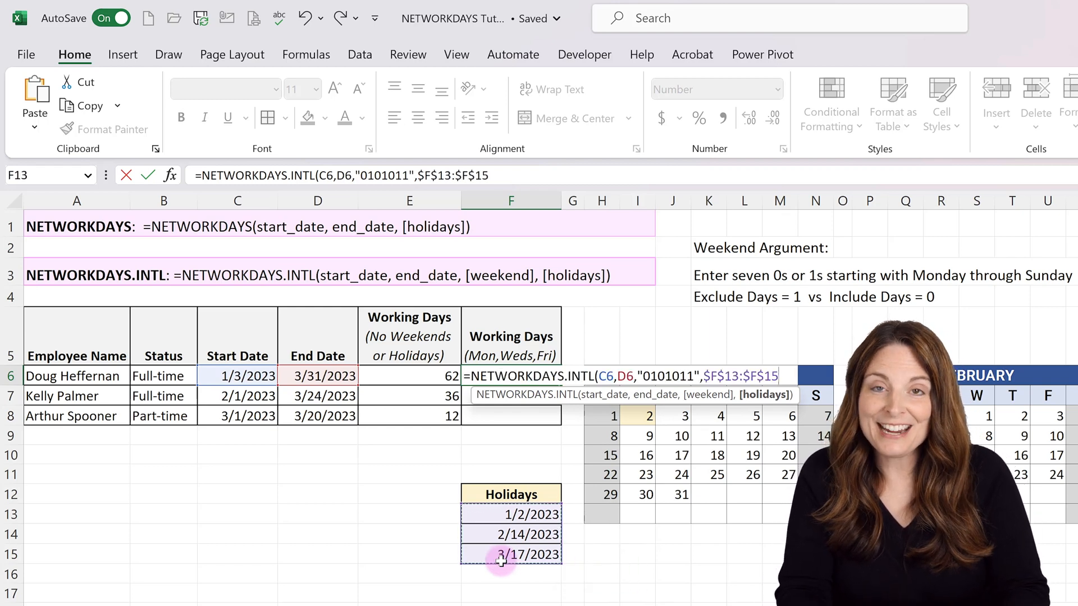
text())
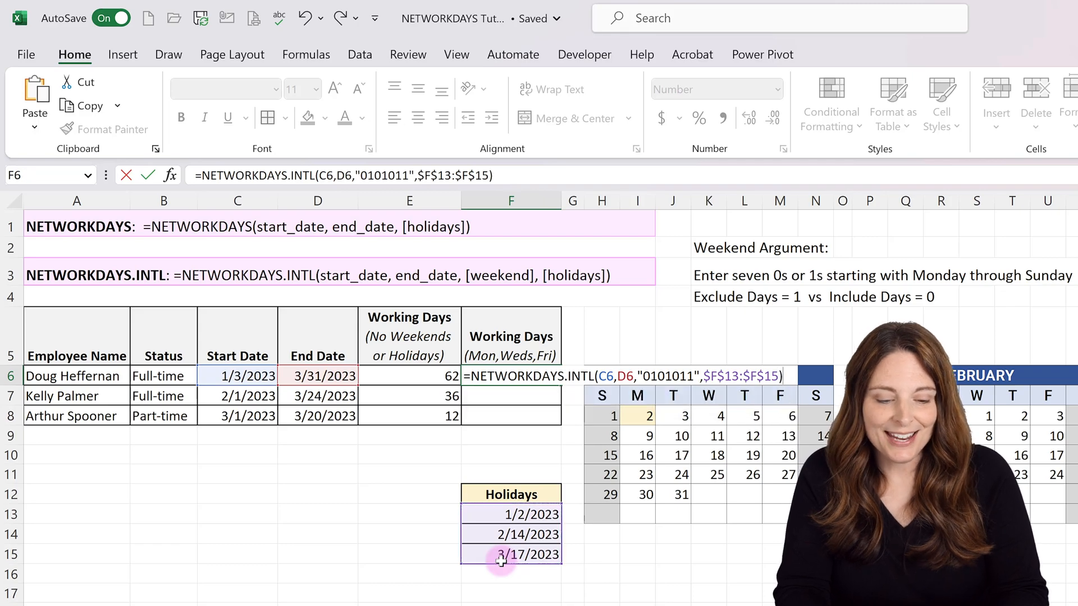
key(Return)
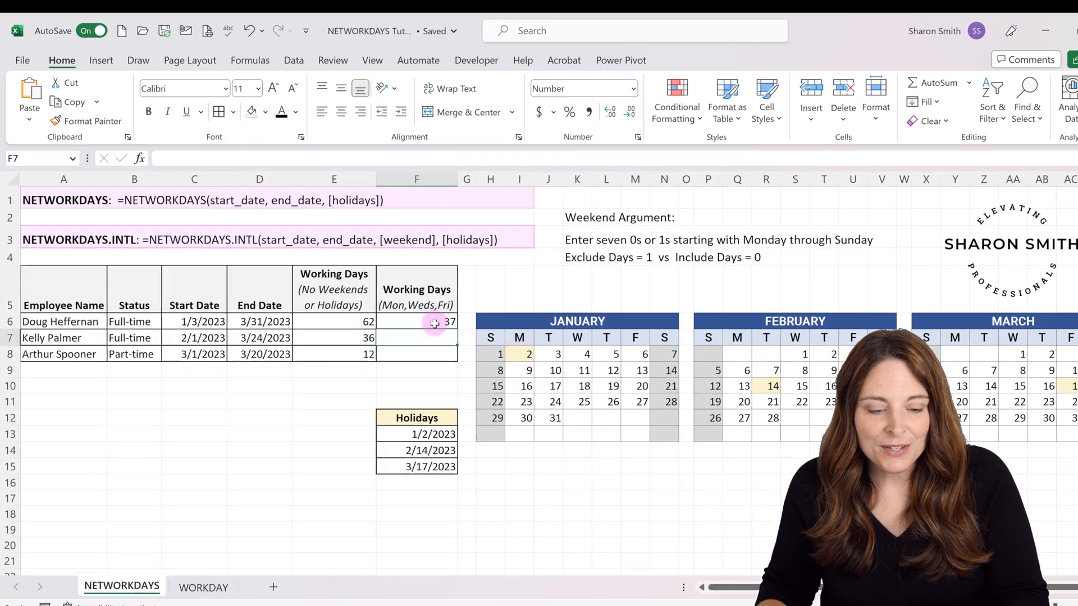
Fill the Monday, Wednesday, Friday formula from F6 down through F8 and check the copy in F8.
click(553, 379)
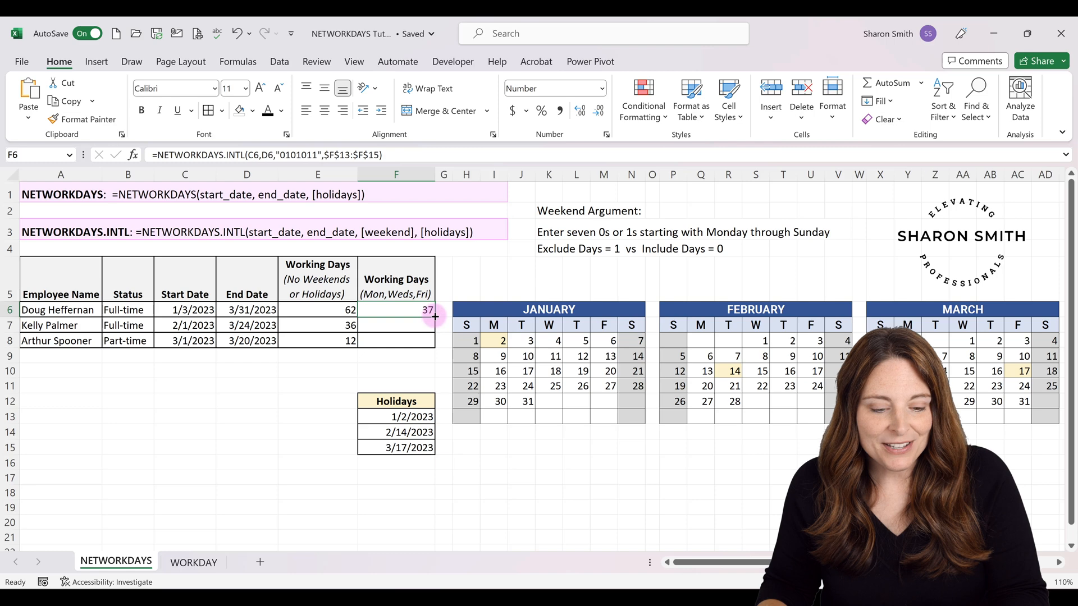
double_click(434, 319)
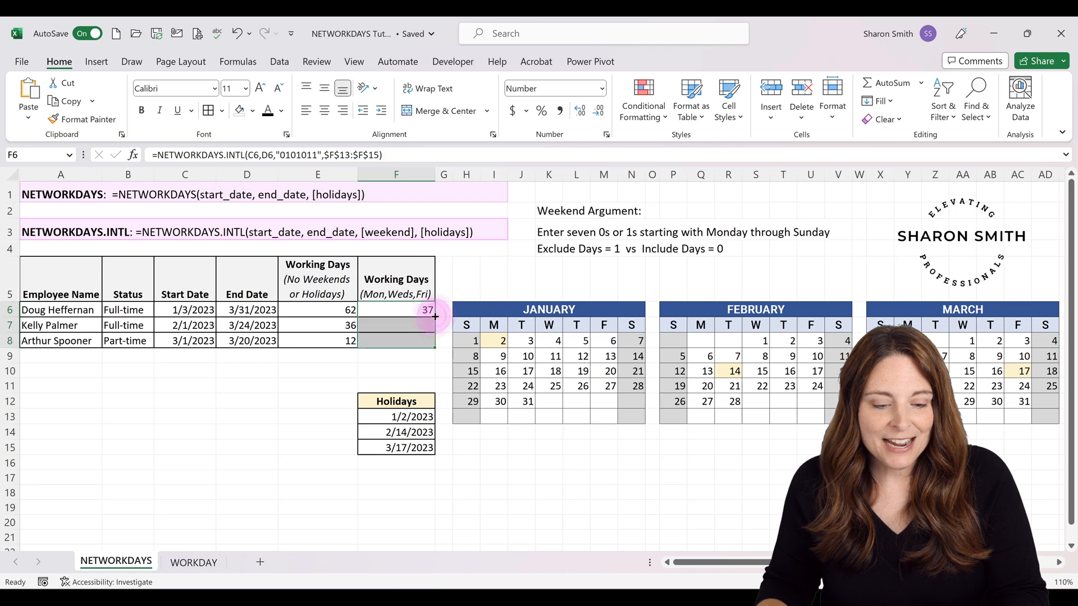
click(404, 340)
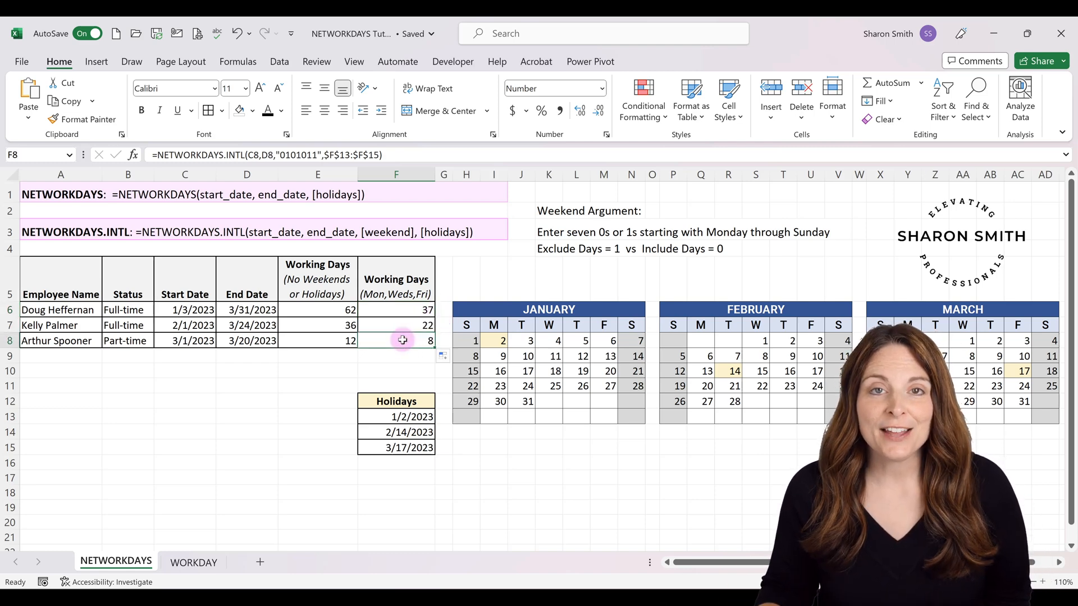
On the WORKDAY sheet, apply the Date format *3/14/2012 to C4:C6 and E4:E6.
click(194, 562)
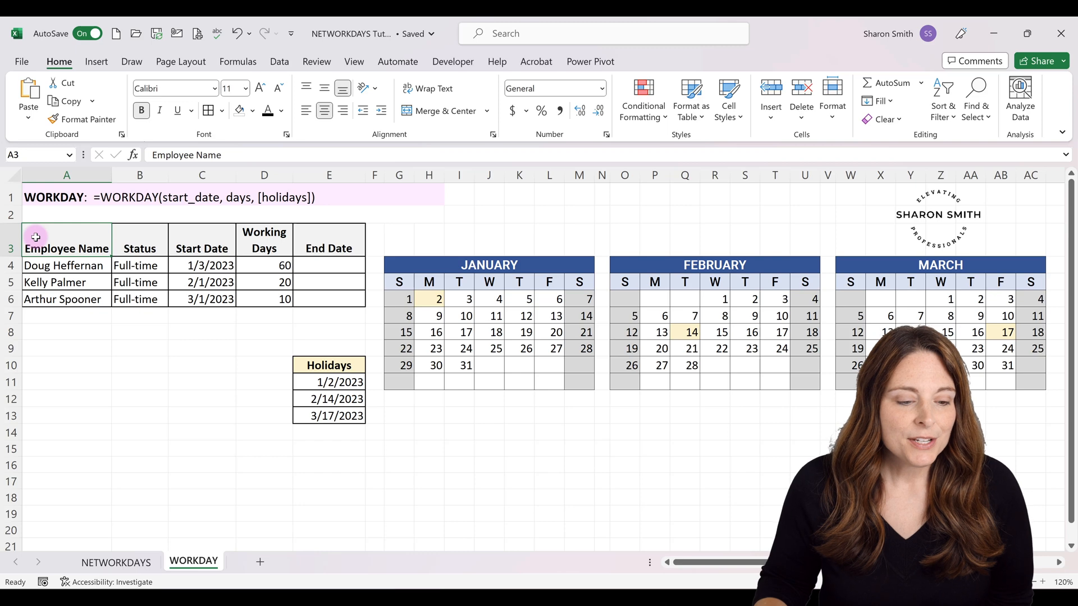
click(216, 268)
drag(217, 268, 217, 300)
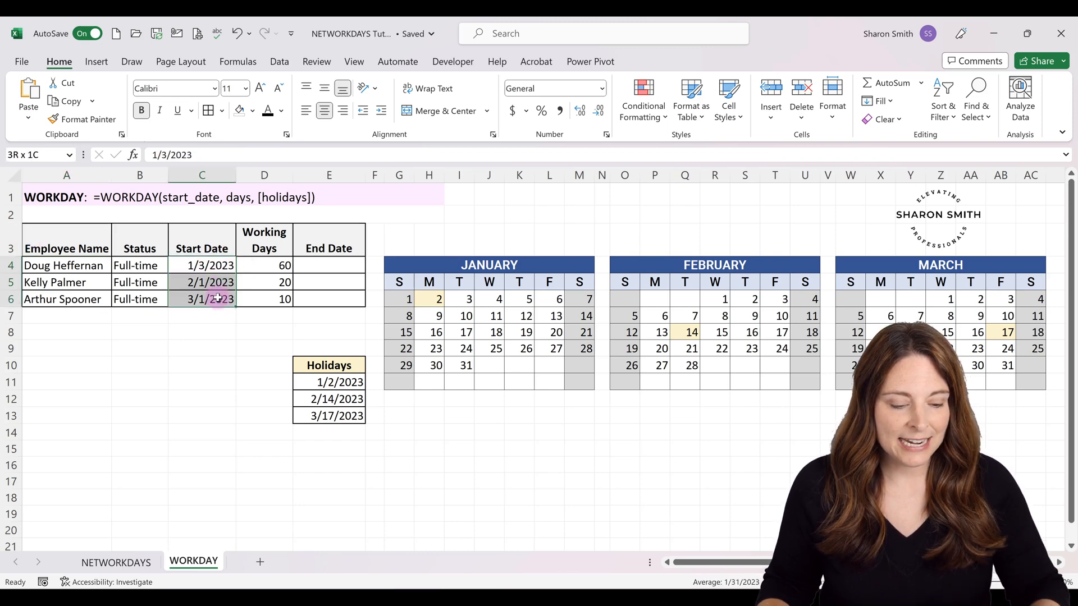
ctrl+drag(349, 265, 348, 297)
right_click(320, 269)
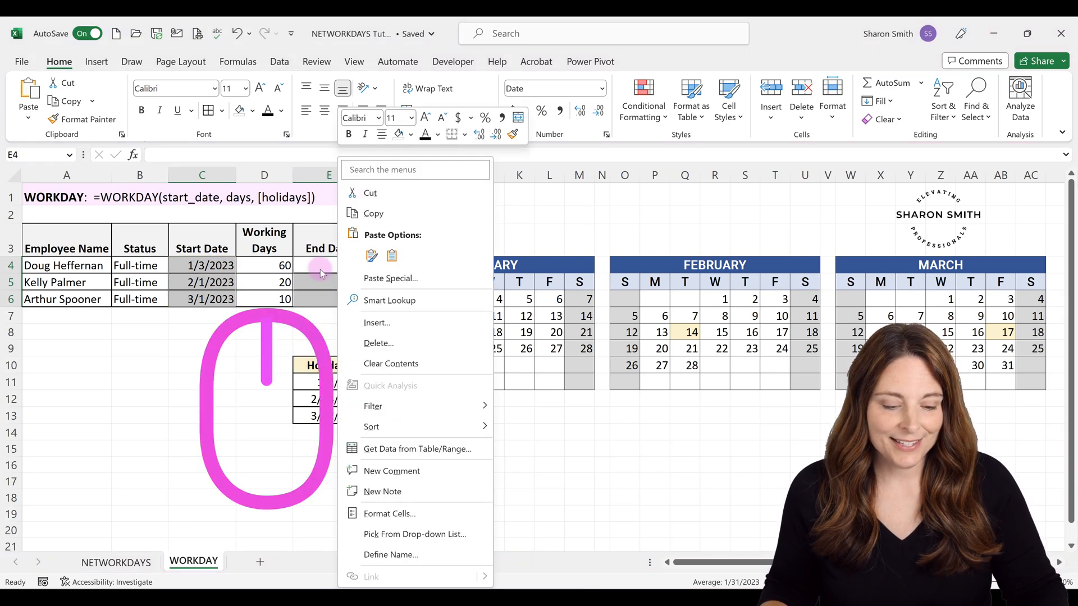
click(427, 512)
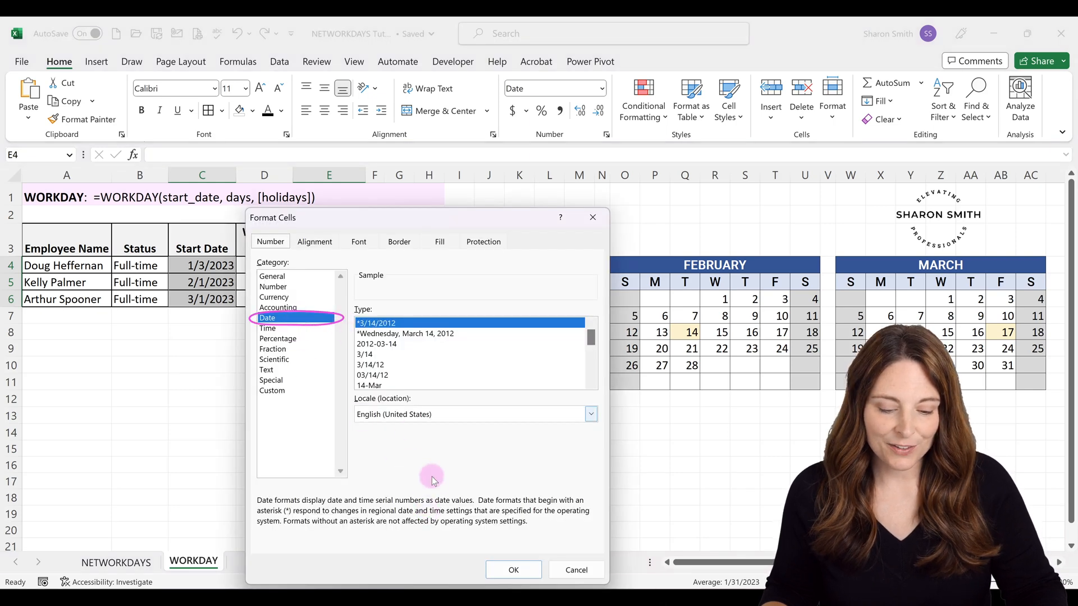
click(514, 570)
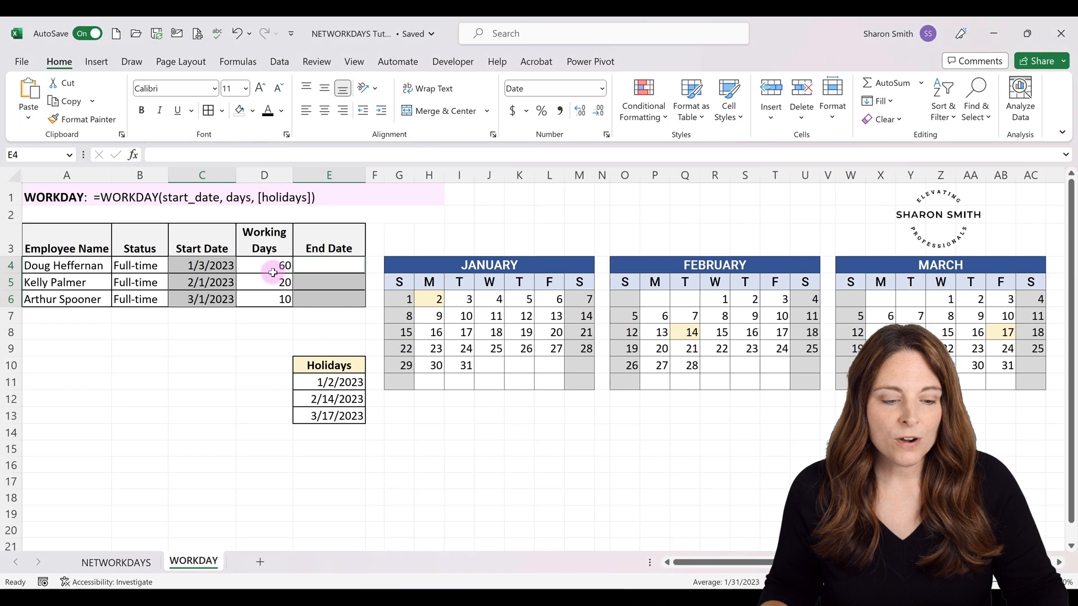
Apply the Number format with 0 decimal places to the working days in D4:D6.
drag(271, 265, 270, 299)
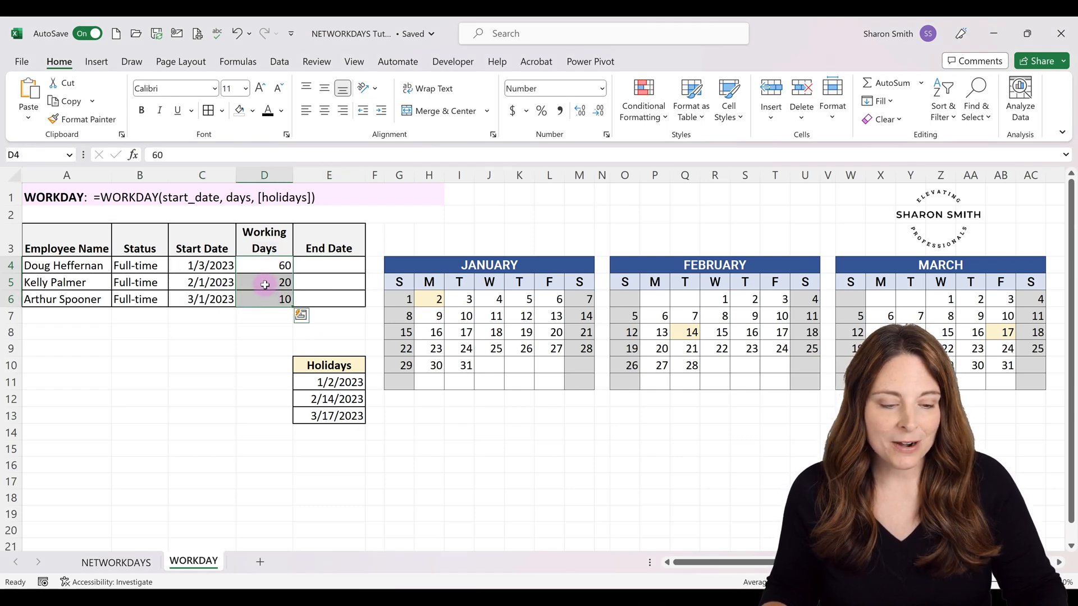
right_click(265, 284)
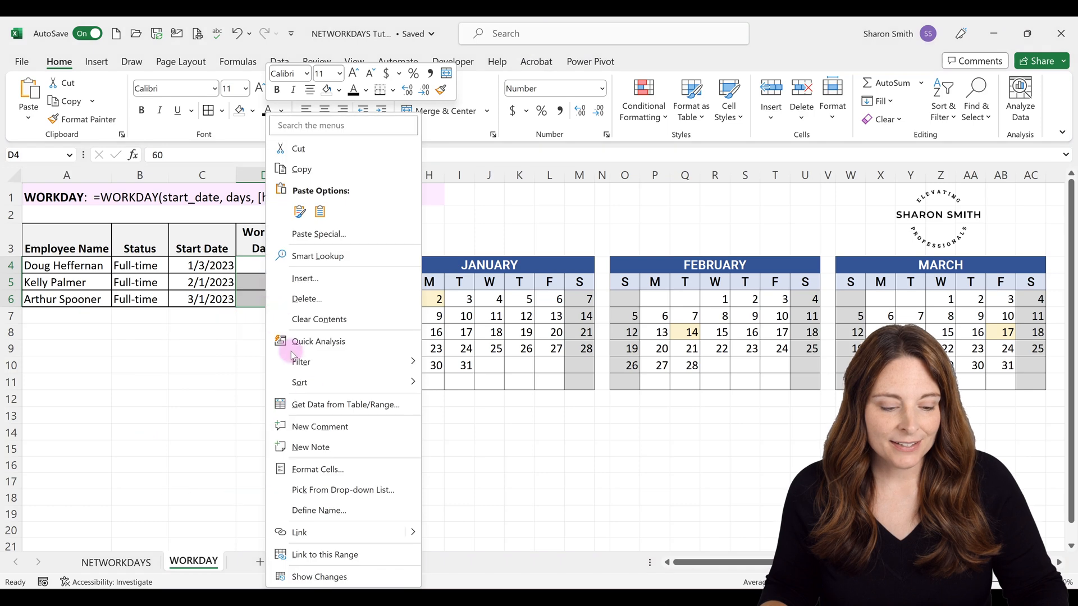
click(354, 469)
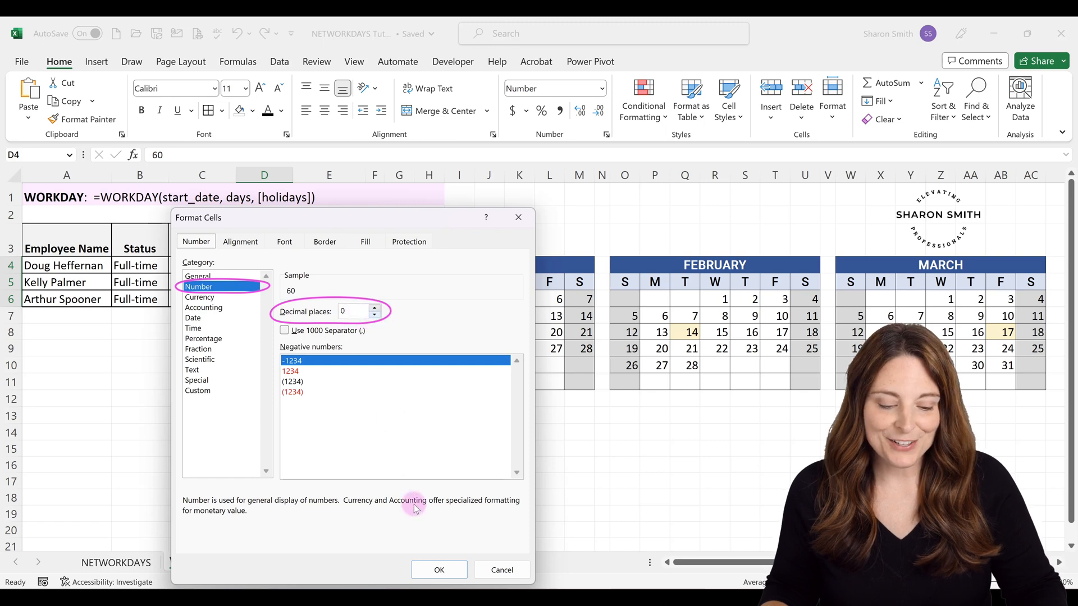
click(439, 570)
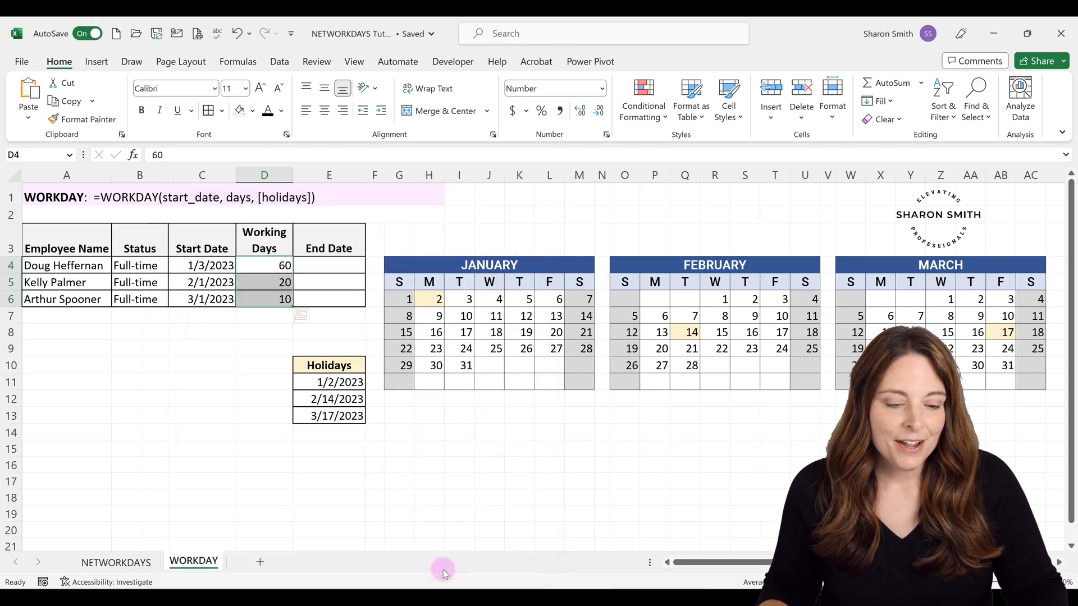
Begin a WORKDAY formula in E4 with C4 as the start date and D4 as the days argument.
click(321, 269)
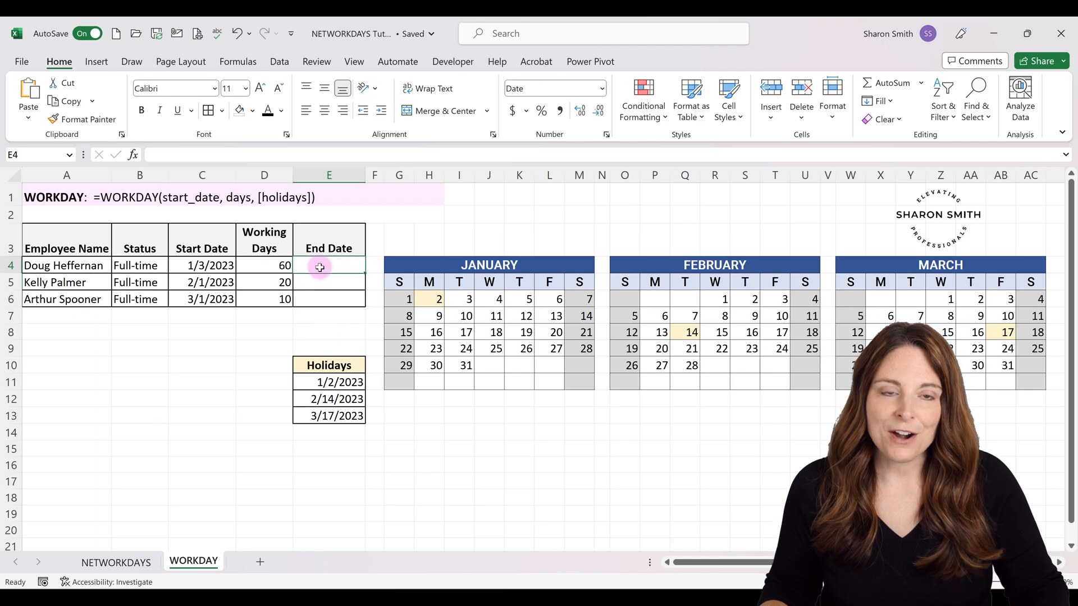
text(=)
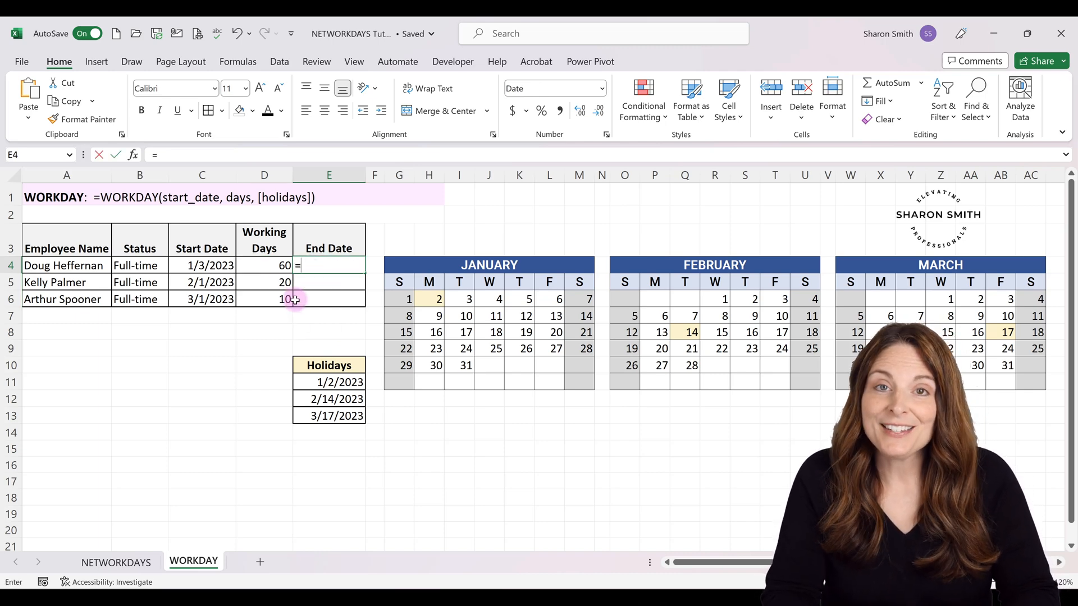
text(WORKD)
key(Tab)
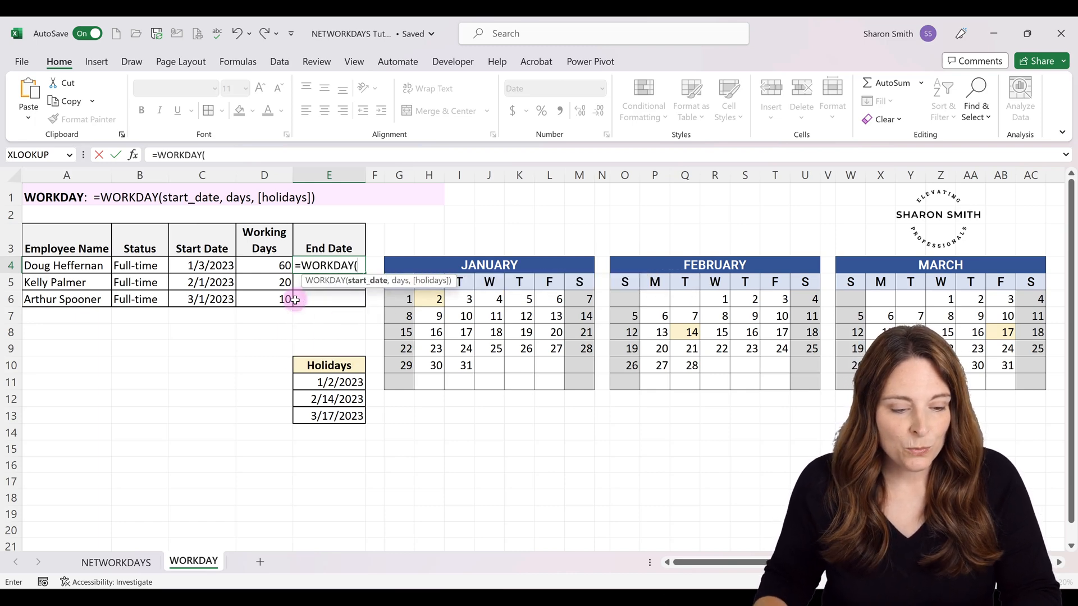
click(205, 267)
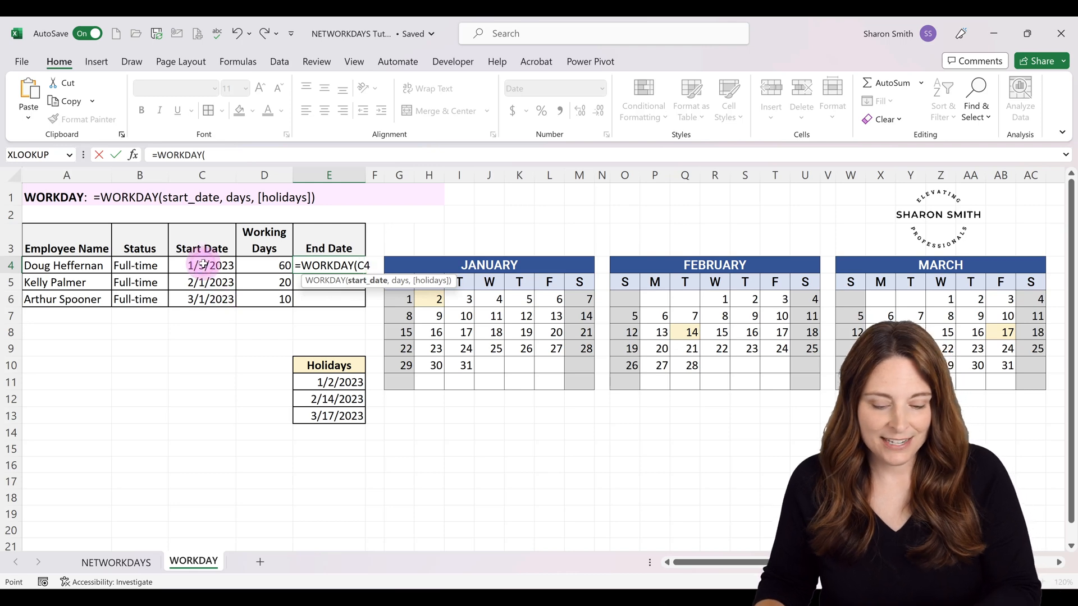
text(,)
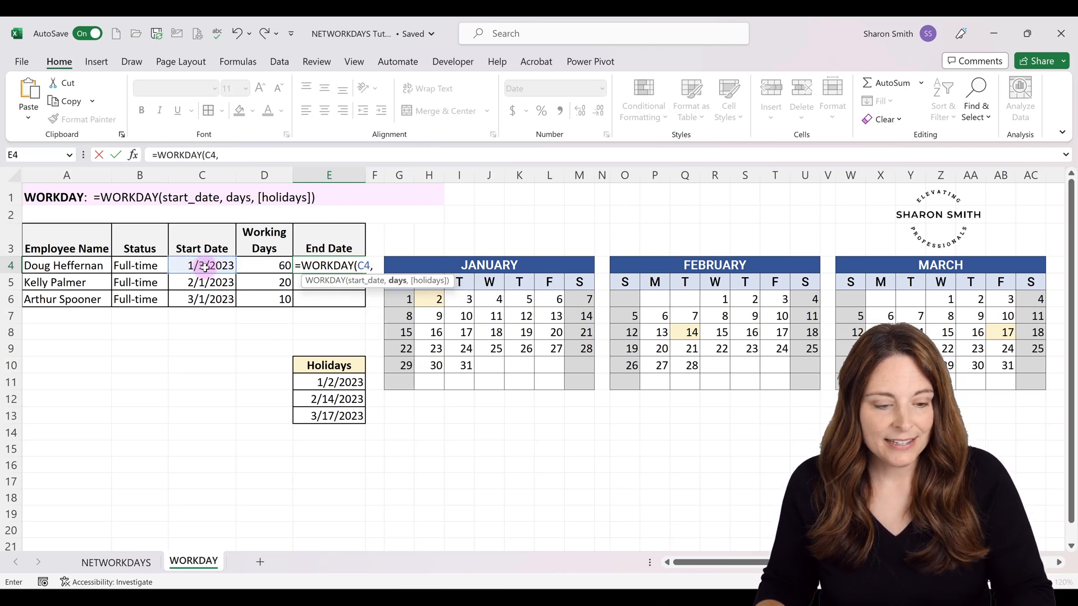
click(262, 266)
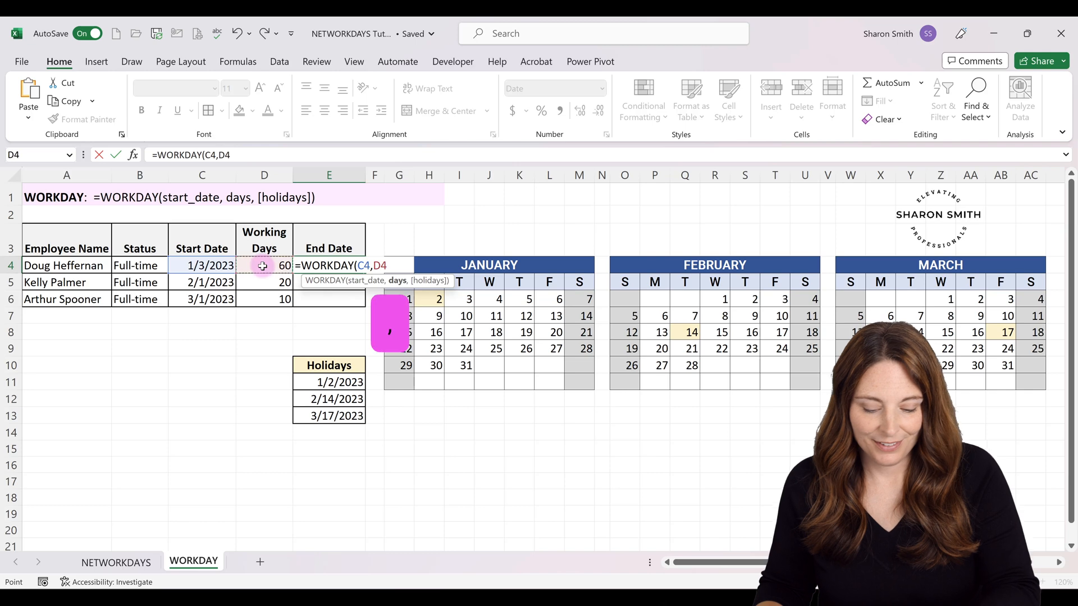
text(,)
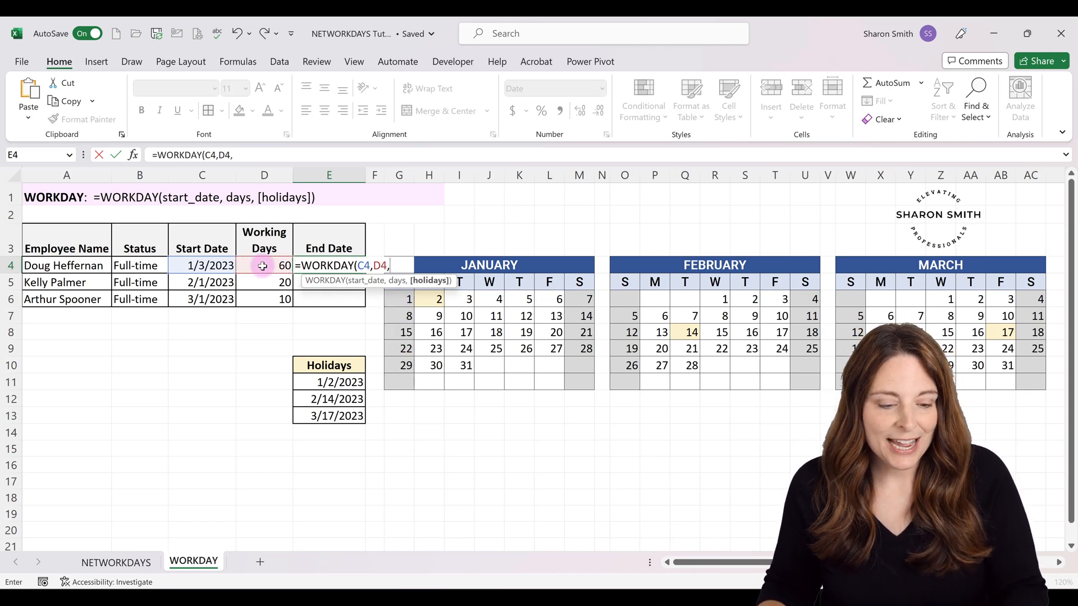
Complete the E4 formula with the absolute holiday range $E$11:$E$13 and fill it down through E6.
drag(328, 383, 327, 417)
key(F4)
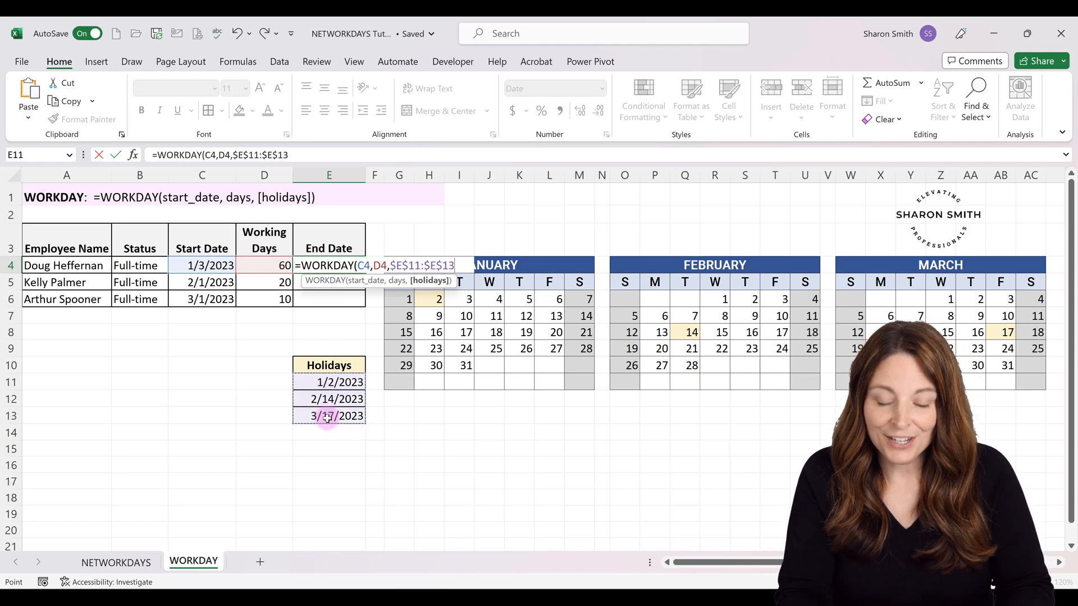
text())
key(Return)
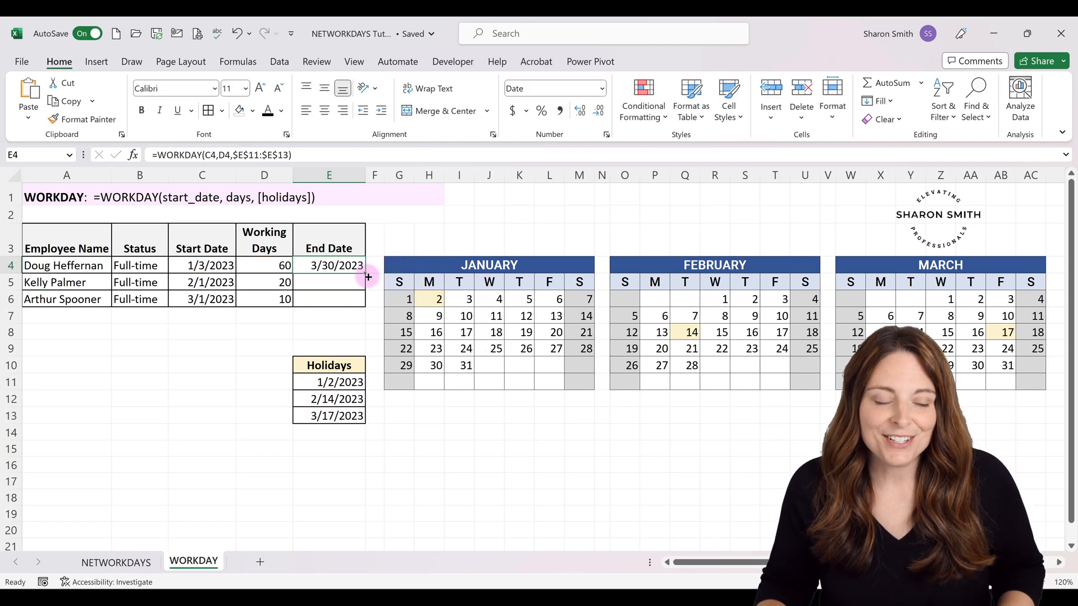
double_click(365, 273)
click(335, 265)
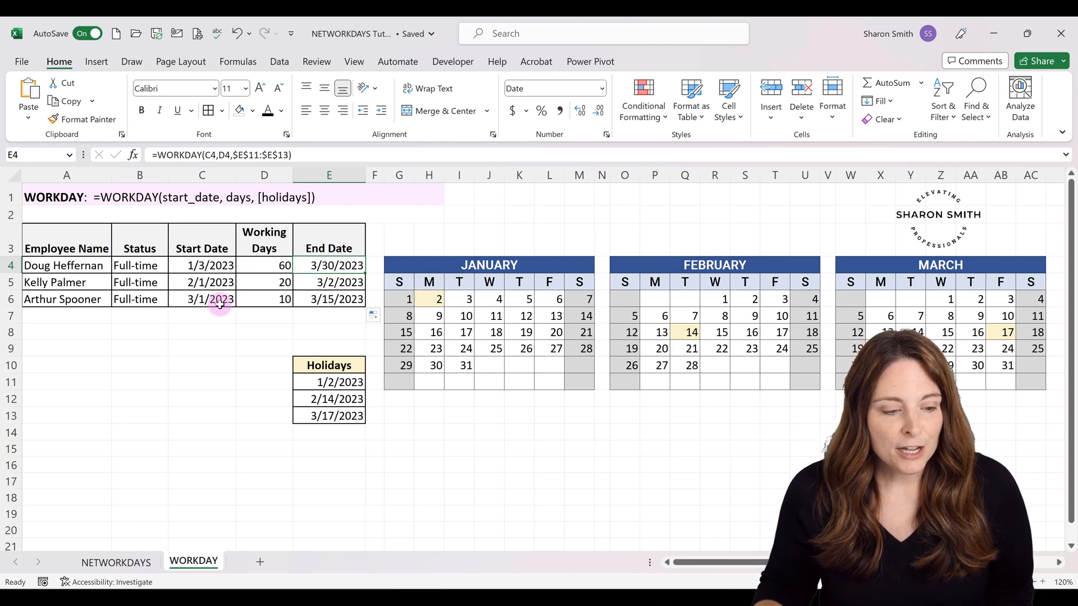
Check row 6's start date and working days against the March calendar, and change the E6 formula's start date argument to C6-1.
click(187, 302)
click(261, 298)
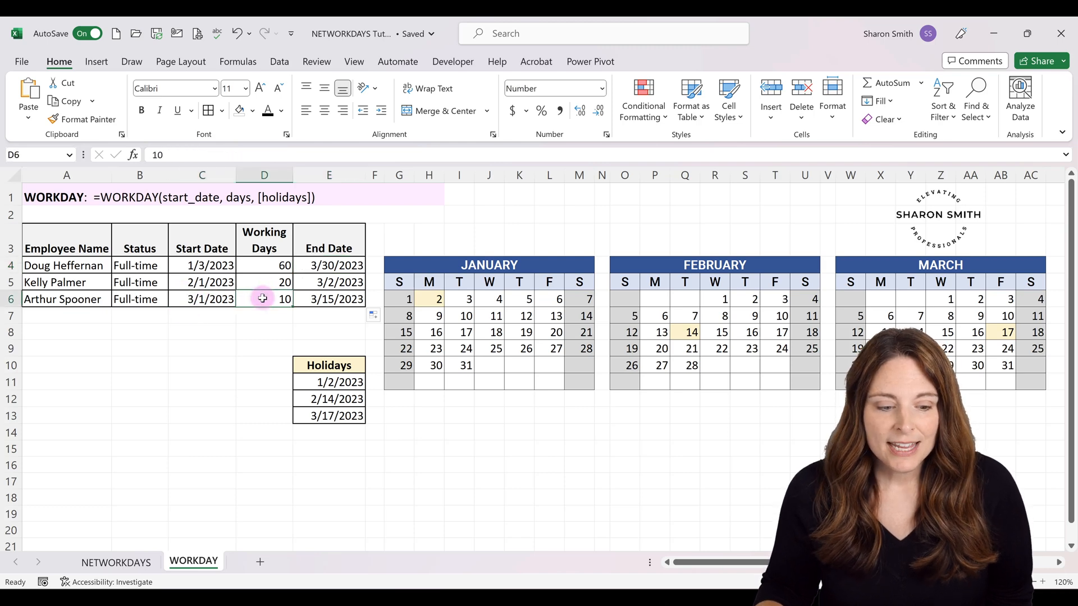
click(943, 300)
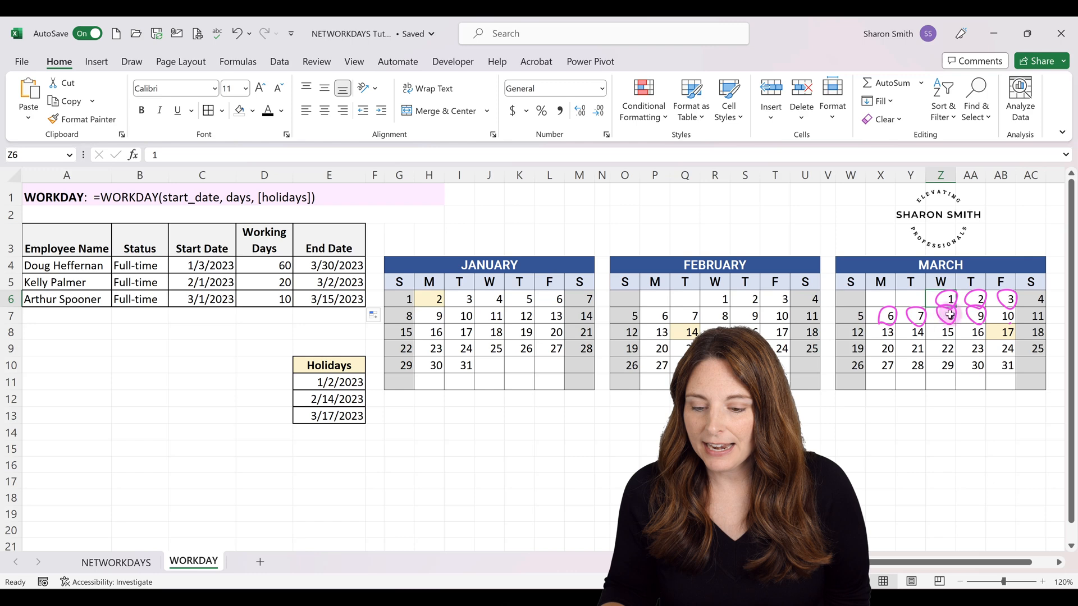
click(911, 331)
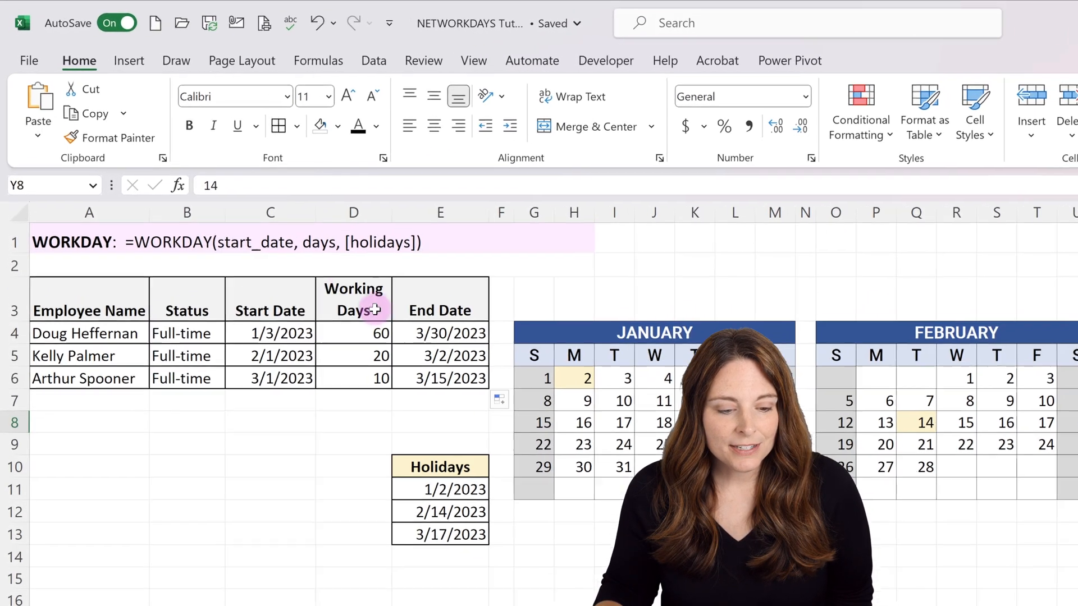
click(419, 378)
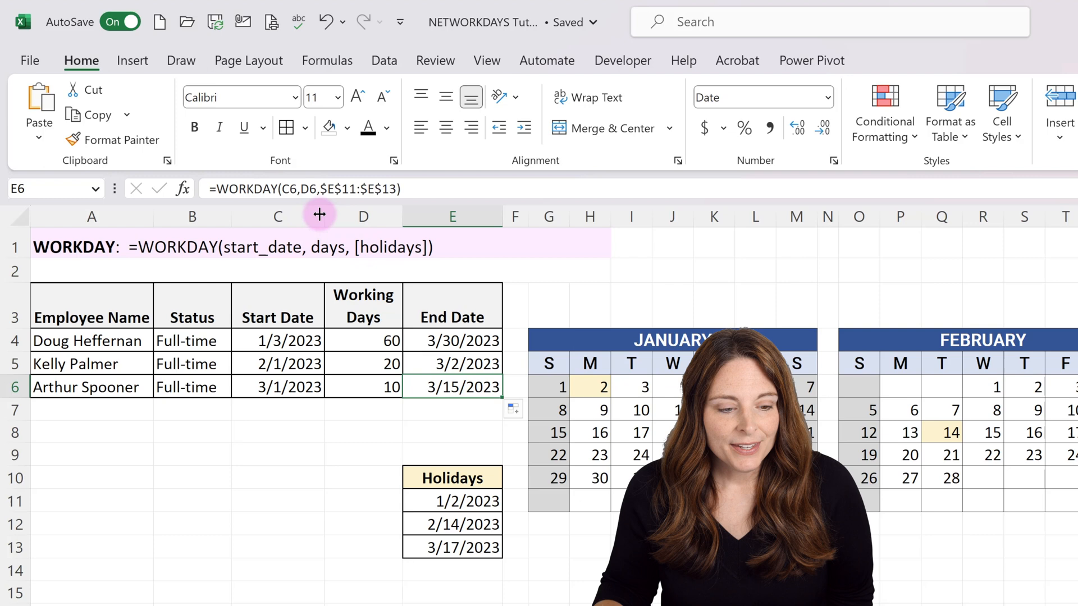
click(296, 189)
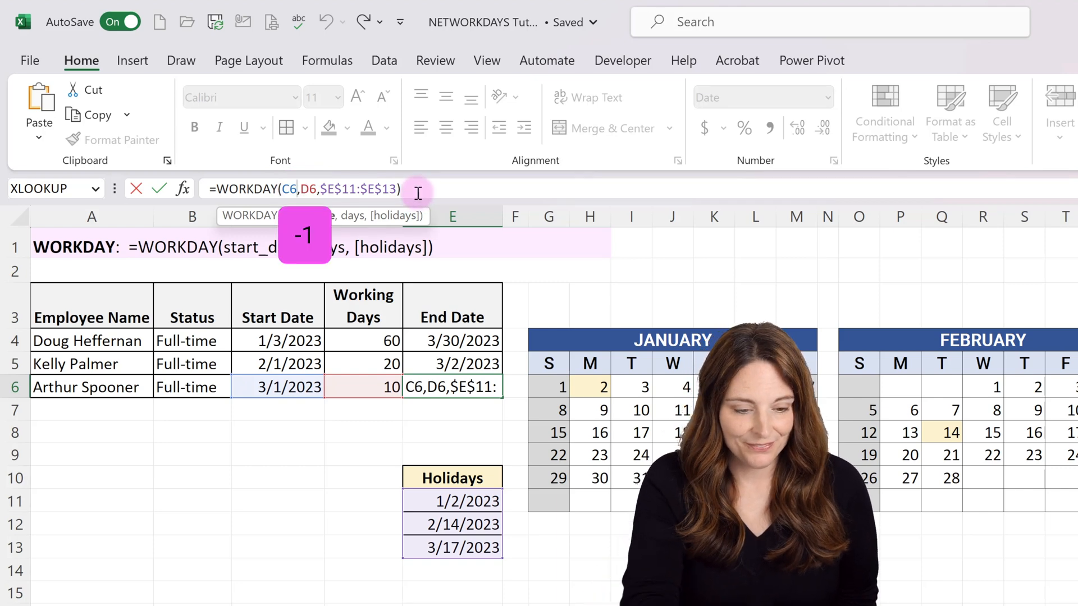
text(-1)
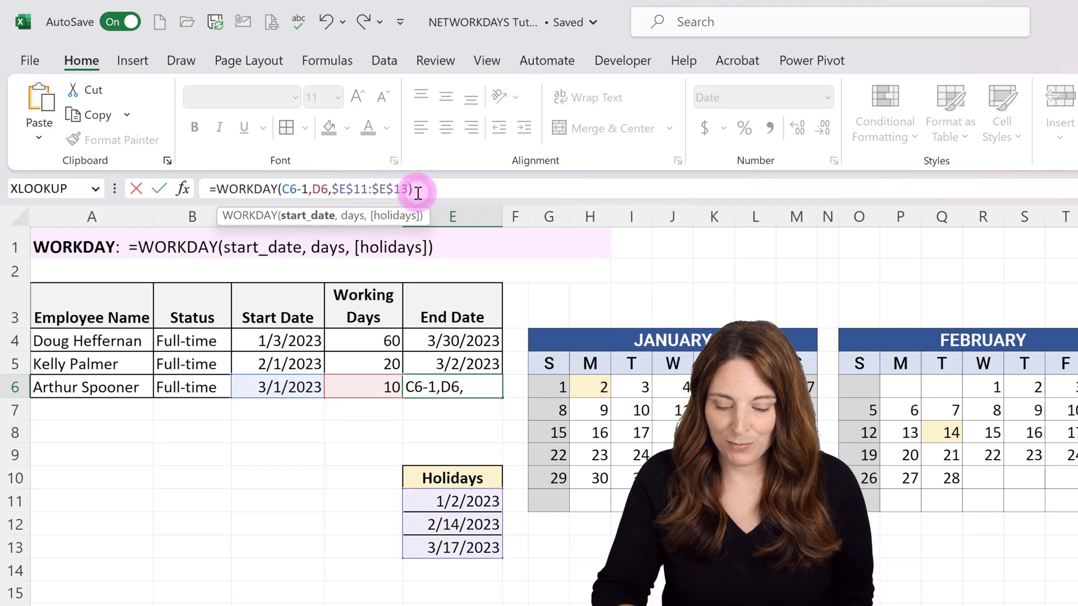
click(417, 191)
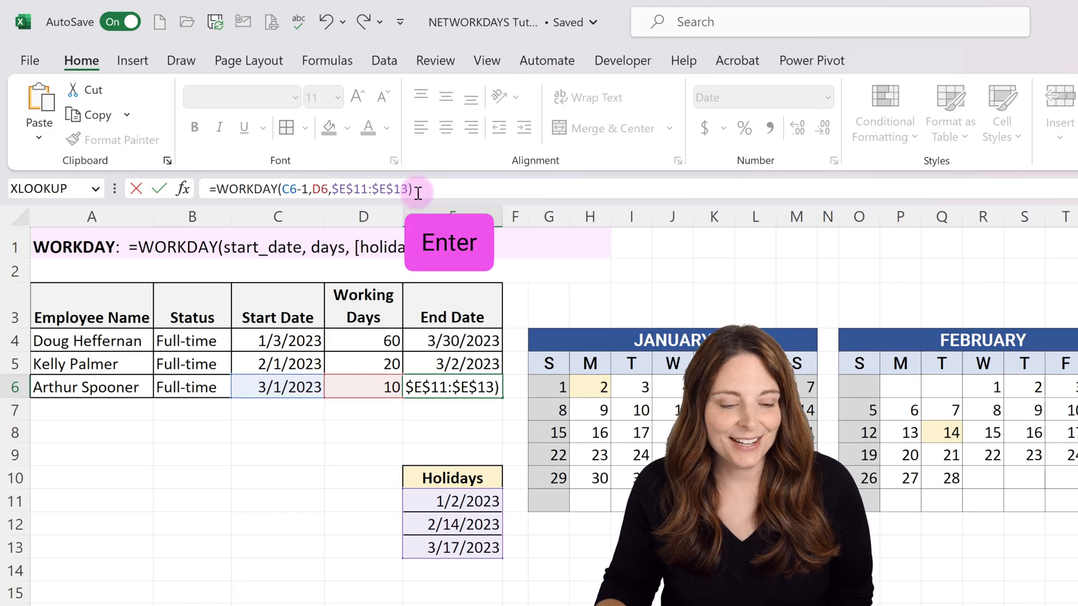
key(Return)
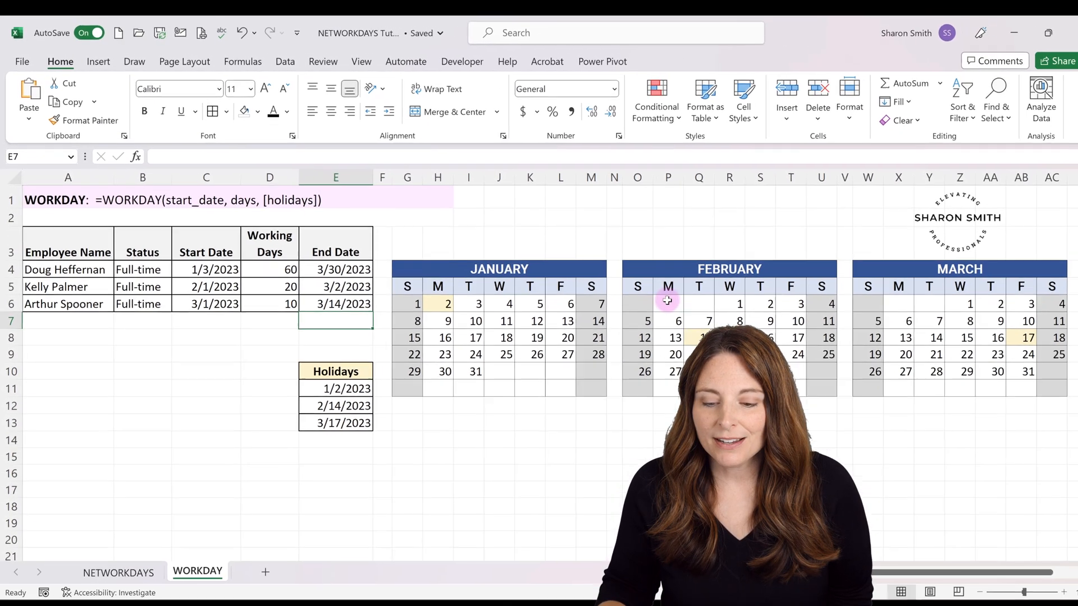